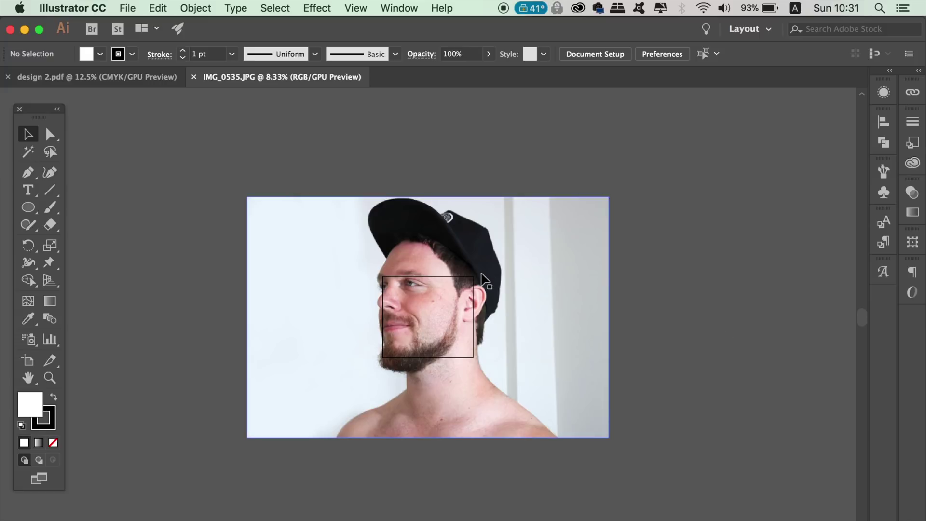
# Step: Shrink the photo proportionally around its centre and fit the artboard in the window
pyautogui.click(490, 317)
pyautogui.hotkey('alt', 'shift')
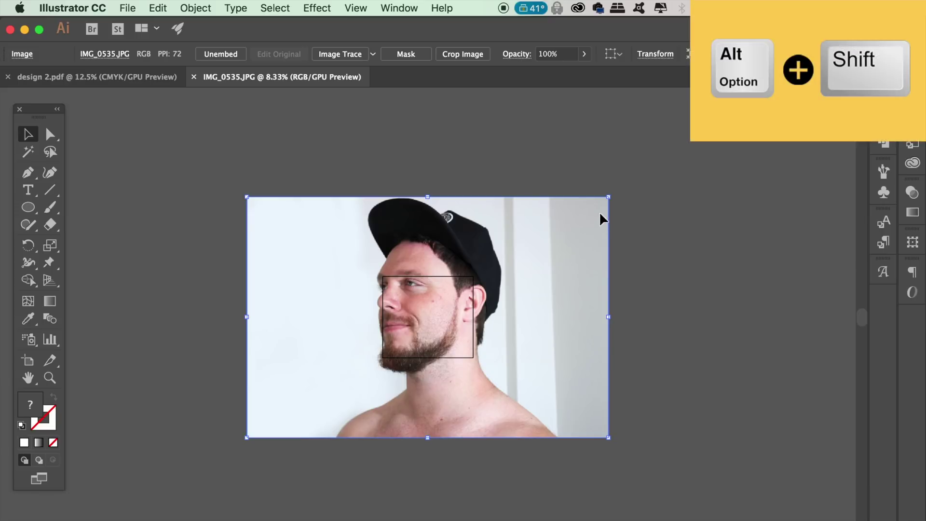
pyautogui.moveTo(607, 201); pyautogui.dragTo(458, 293)
pyautogui.press('cmd+0')
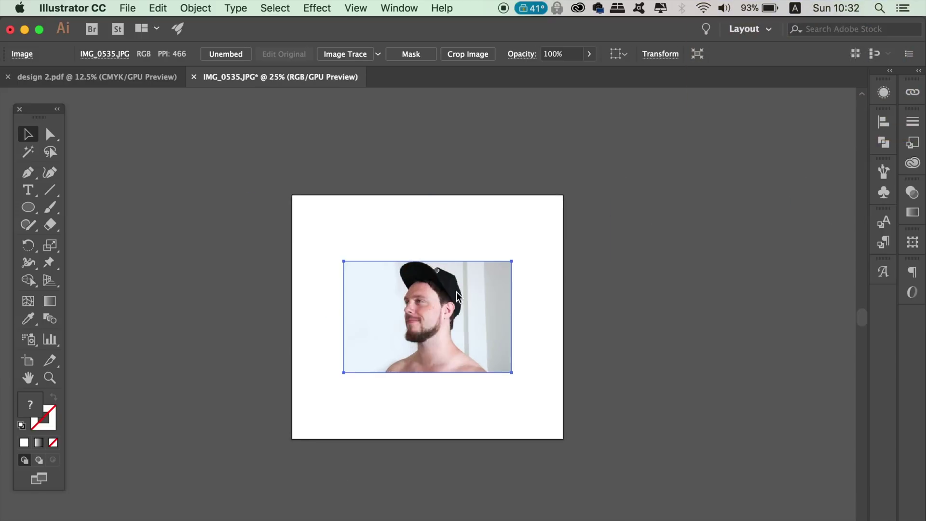
# Step: In Image Trace, set noise to 10 px and threshold to 209, and preview the black-and-white trace
pyautogui.click(408, 8)
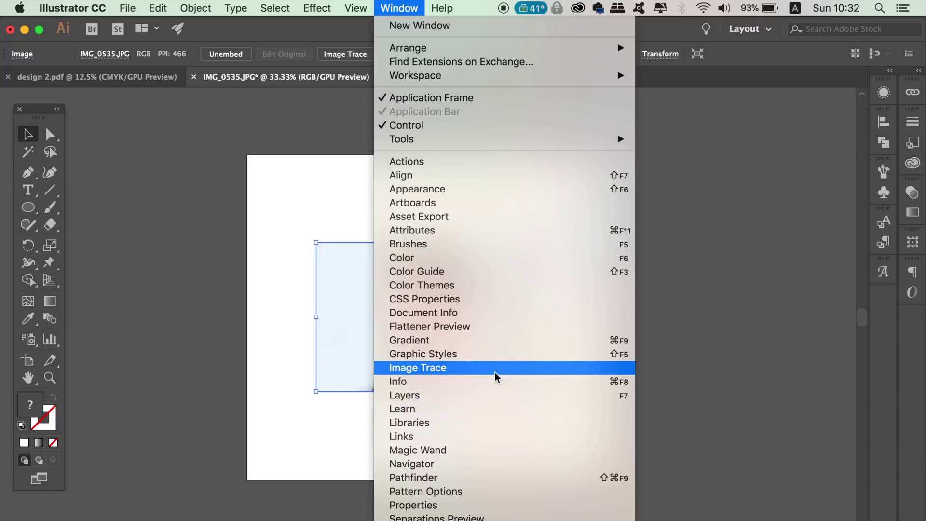
pyautogui.click(497, 378)
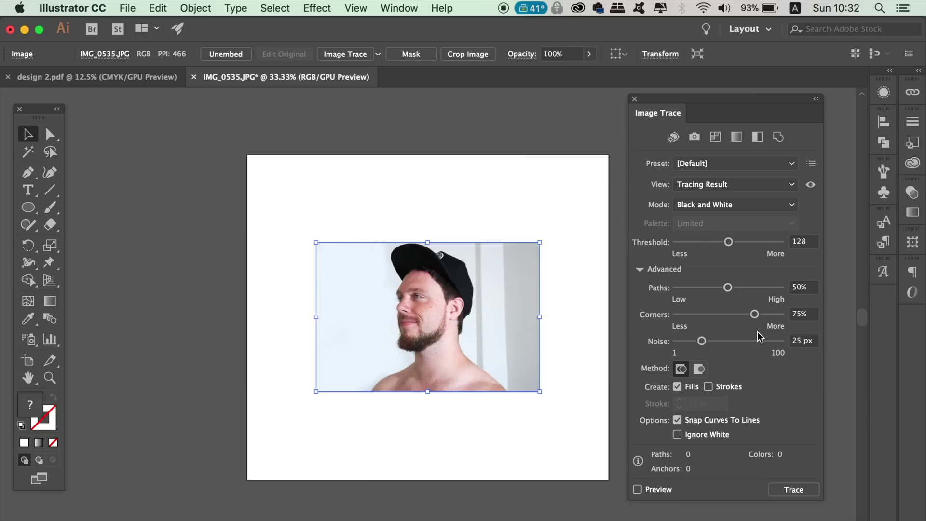
pyautogui.moveTo(726, 99); pyautogui.dragTo(738, 97)
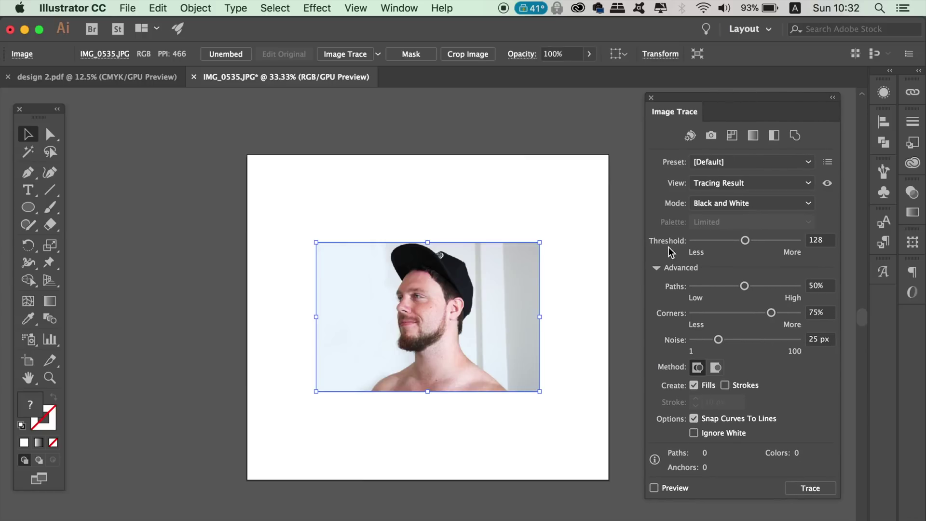
pyautogui.click(657, 268)
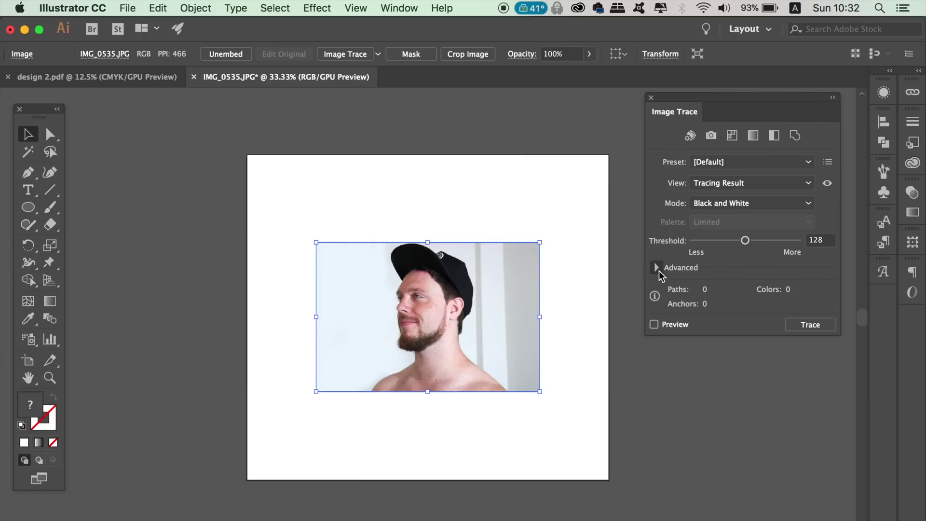
pyautogui.click(658, 269)
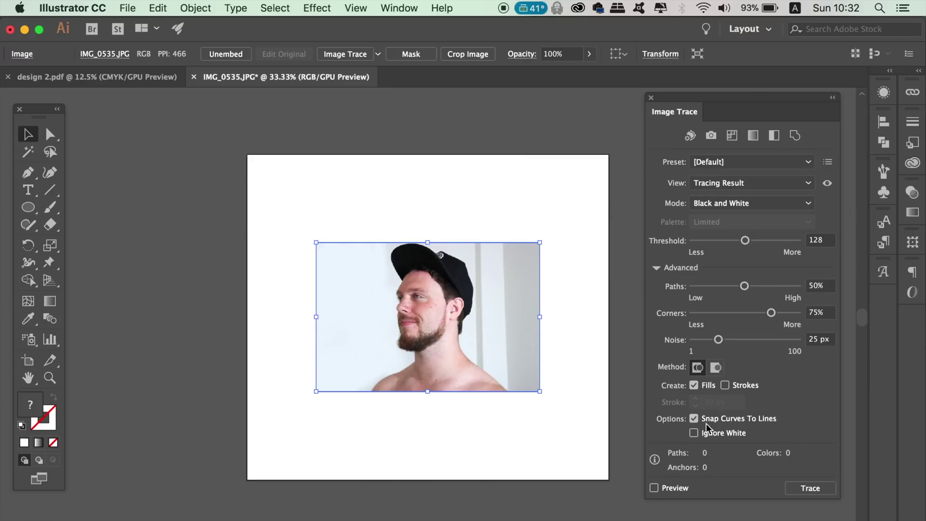
pyautogui.moveTo(718, 340); pyautogui.dragTo(703, 339)
pyautogui.moveTo(746, 241); pyautogui.dragTo(779, 240)
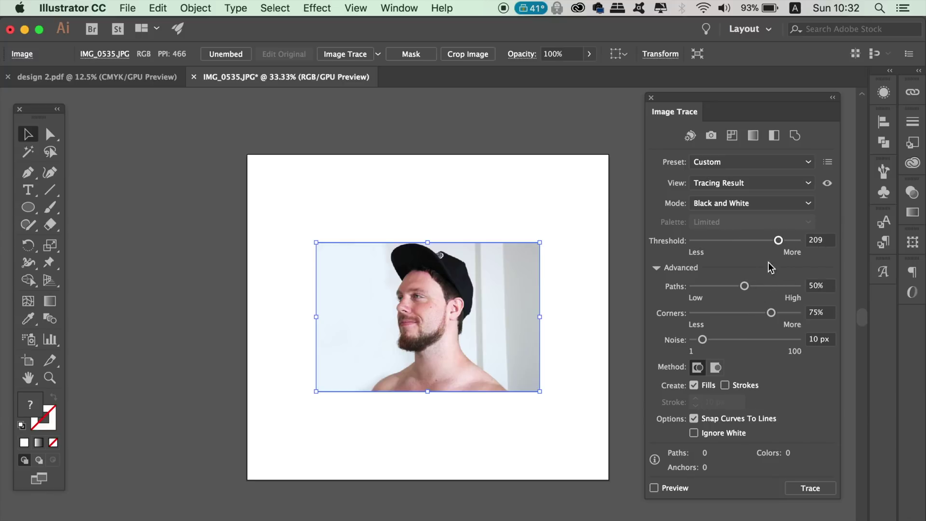
pyautogui.click(655, 488)
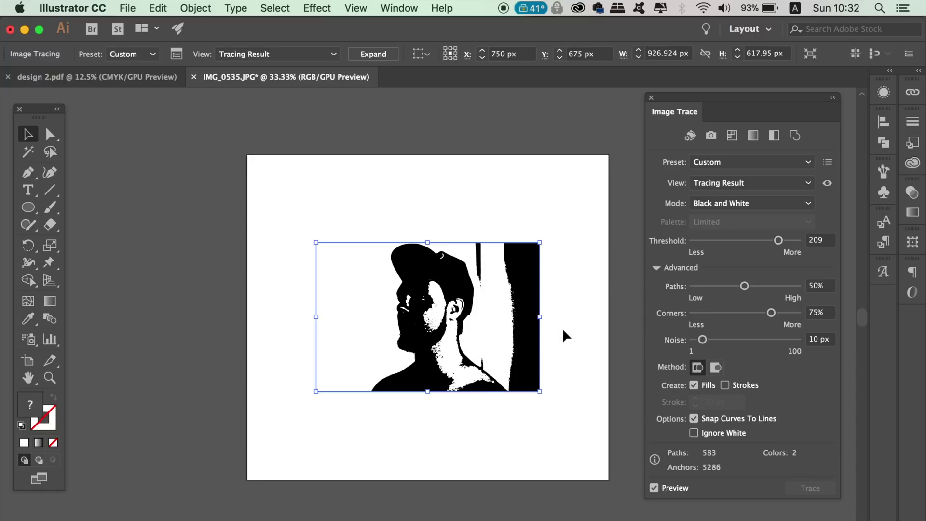
# Step: Refine the trace to threshold 222, paths 5%, noise 98 px and corners 47%
pyautogui.moveTo(779, 240); pyautogui.dragTo(785, 240)
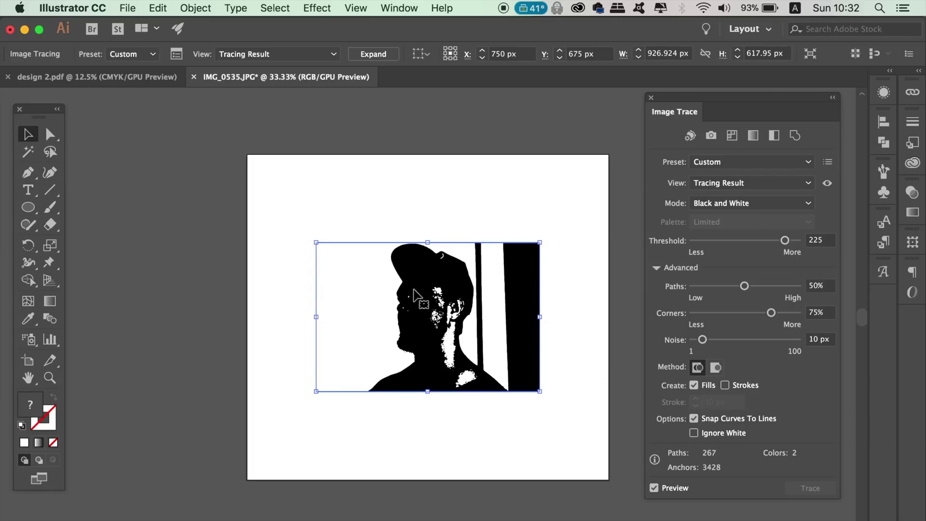
pyautogui.moveTo(785, 241); pyautogui.dragTo(785, 241)
pyautogui.moveTo(745, 286)
pyautogui.mouseDown()
pyautogui.moveTo(796, 286)
pyautogui.moveTo(727, 313)
pyautogui.moveTo(701, 313)
pyautogui.mouseUp()
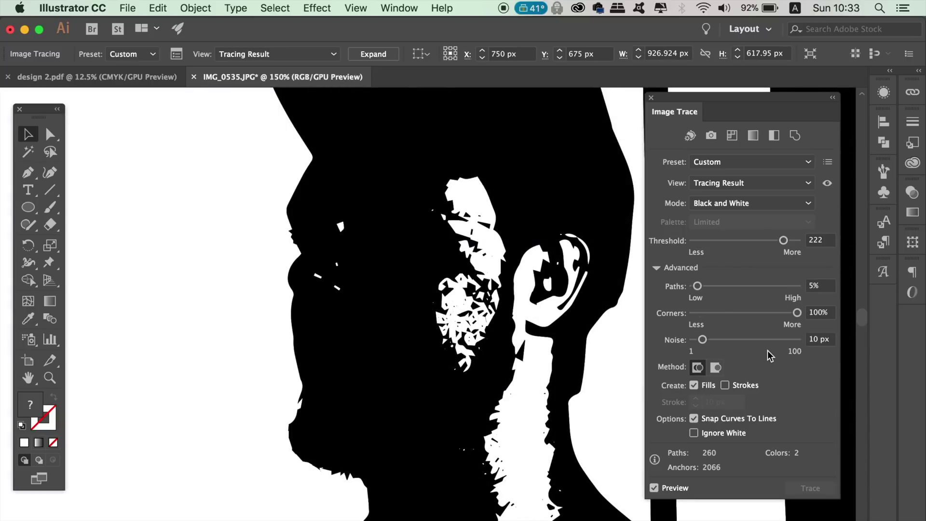
pyautogui.moveTo(702, 340); pyautogui.dragTo(795, 349)
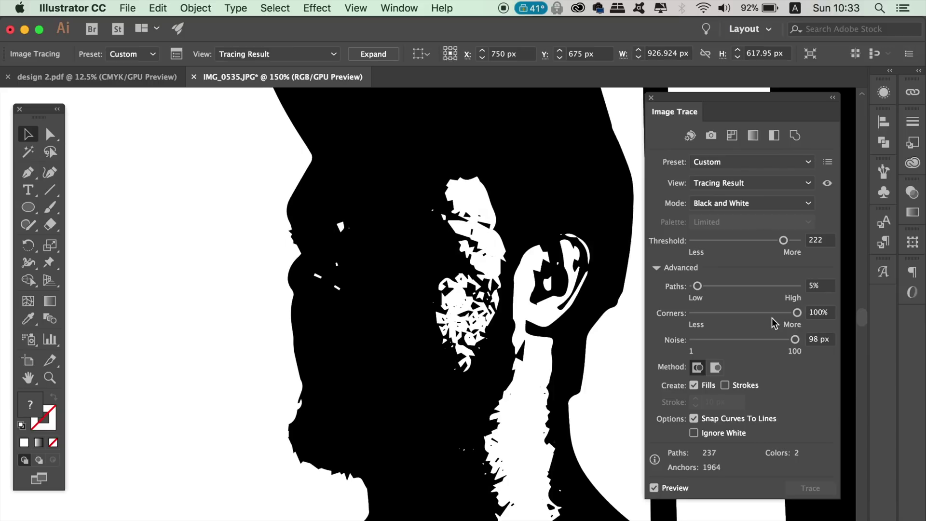
pyautogui.click(743, 313)
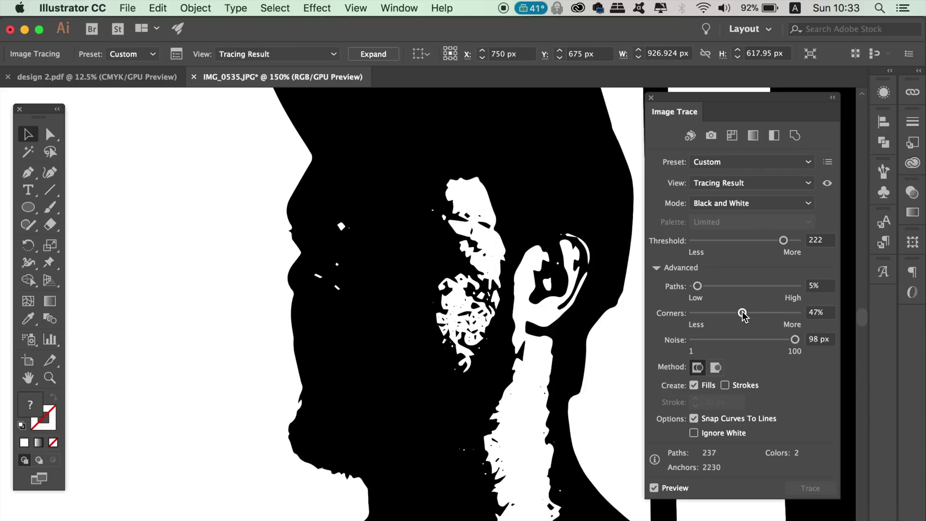
pyautogui.press('super+minus')
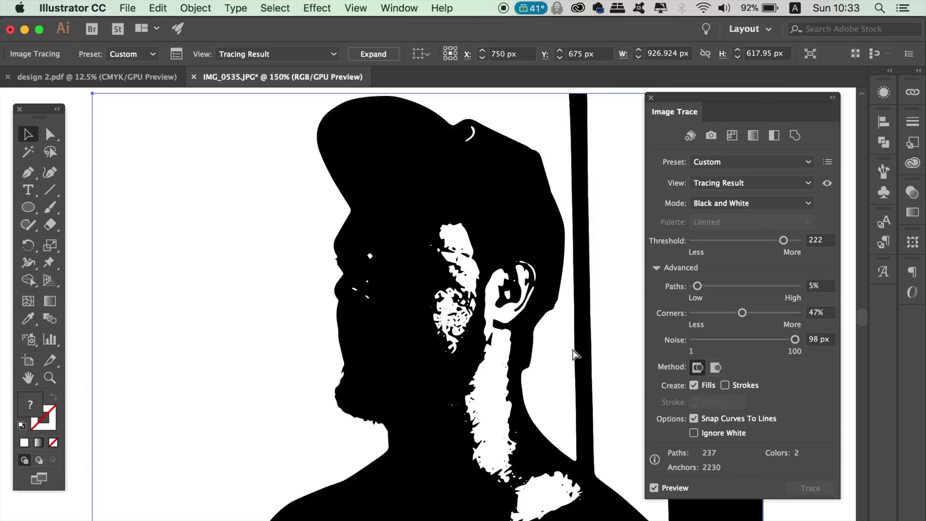
pyautogui.press('super+minus')
pyautogui.click(573, 356)
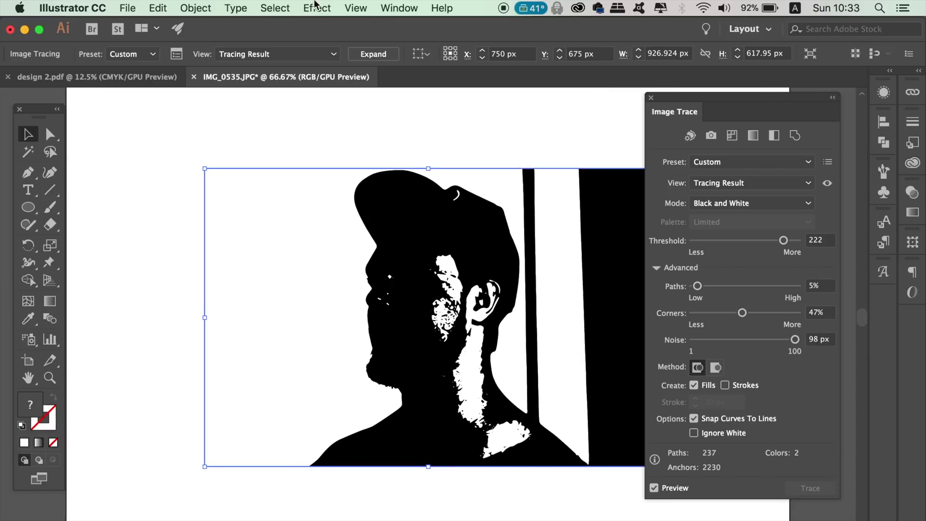
# Step: Expand the image trace and ungroup it into separate editable shapes
pyautogui.click(196, 7)
pyautogui.moveTo(260, 411)
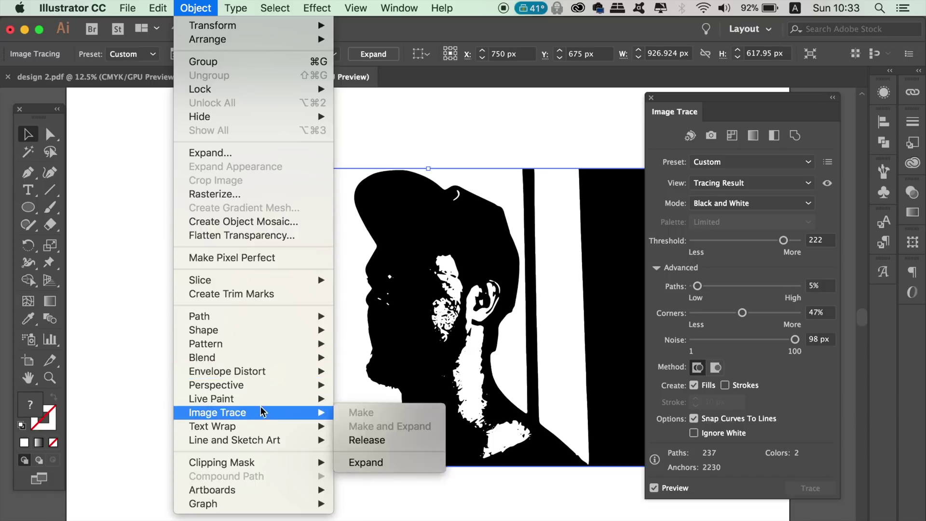
pyautogui.click(397, 463)
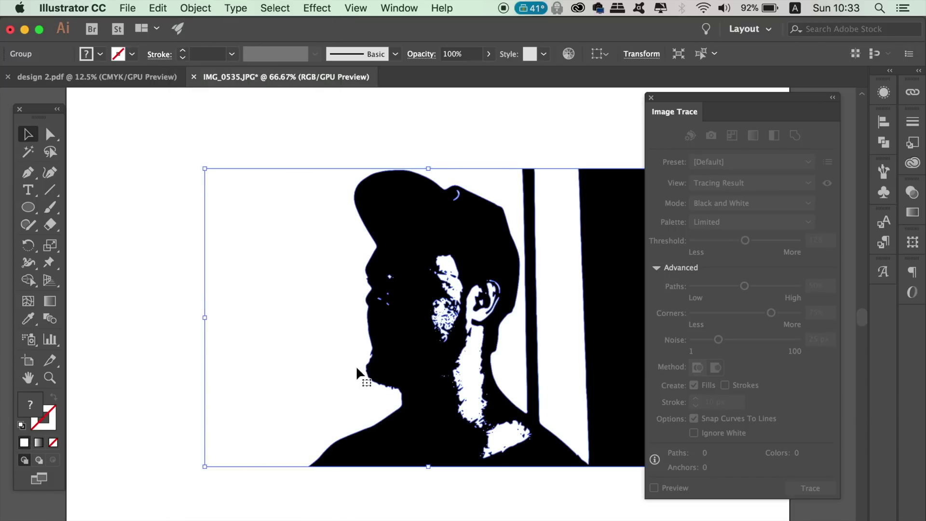
pyautogui.click(195, 8)
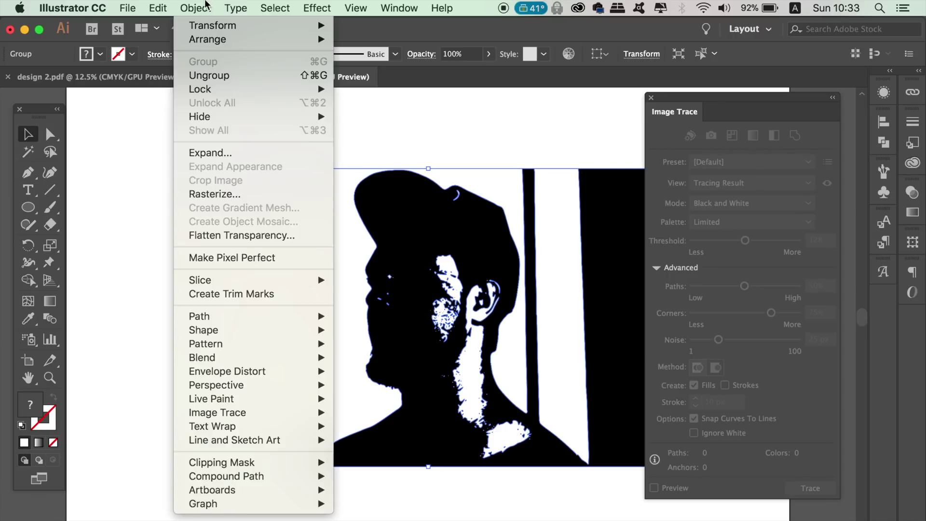
pyautogui.click(232, 76)
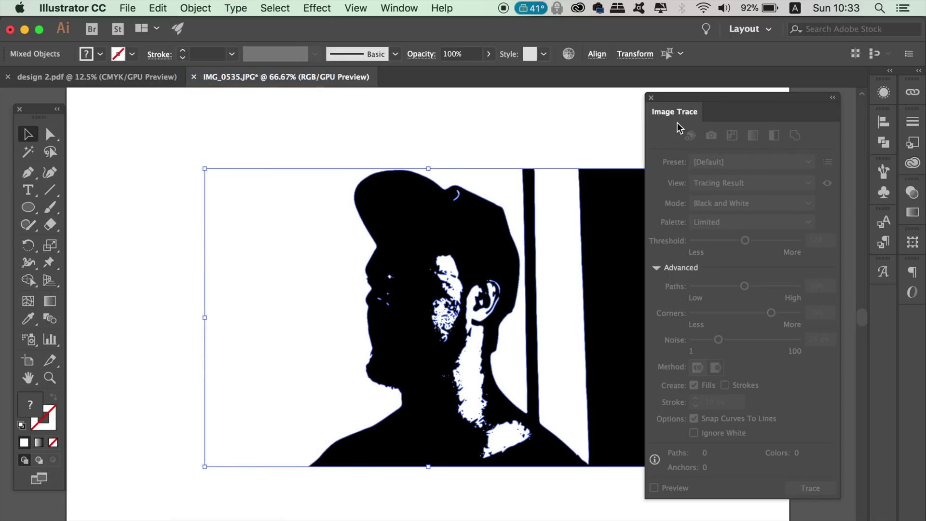
# Step: Close the Image Trace panel and zoom to 100% on the silhouette's lower part
pyautogui.click(651, 98)
pyautogui.click(592, 110)
pyautogui.click(611, 177)
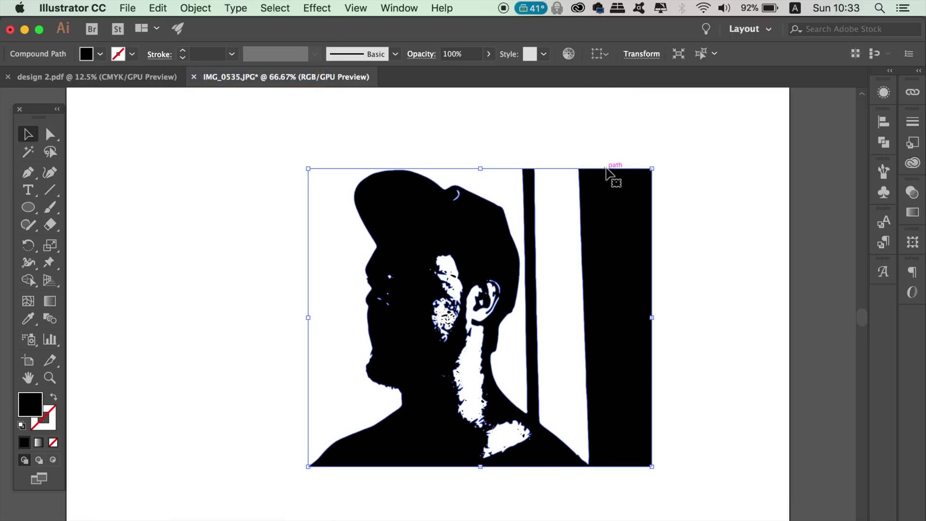
pyautogui.press('super+1')
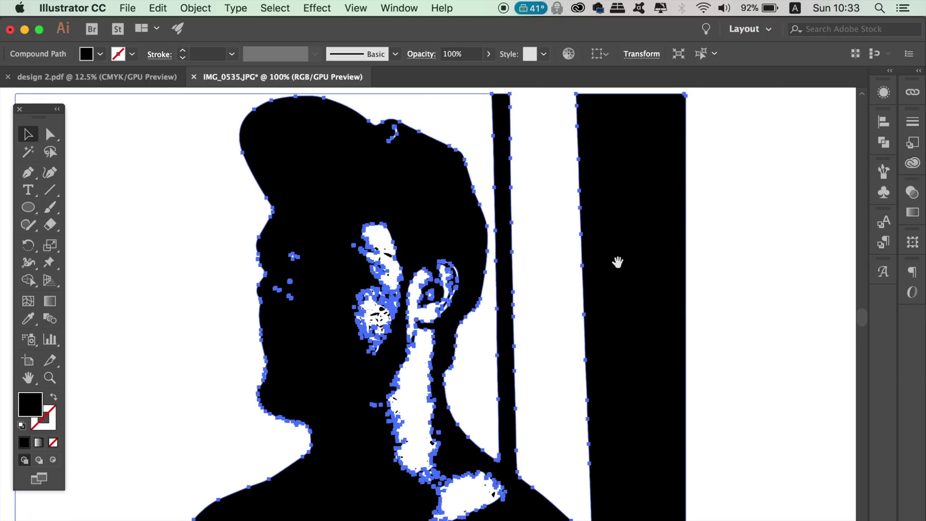
pyautogui.moveTo(616, 261); pyautogui.dragTo(560, 137)
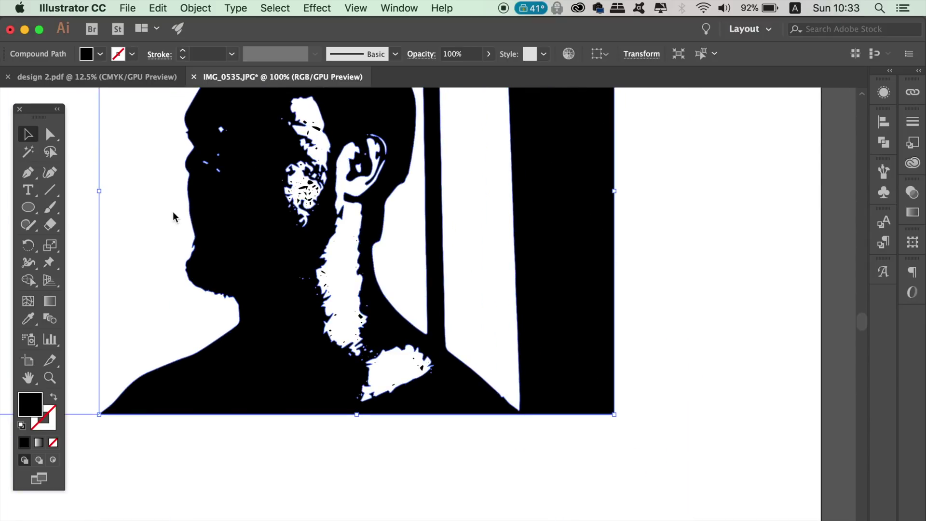
pyautogui.click(29, 173)
pyautogui.press('super+shift+a')
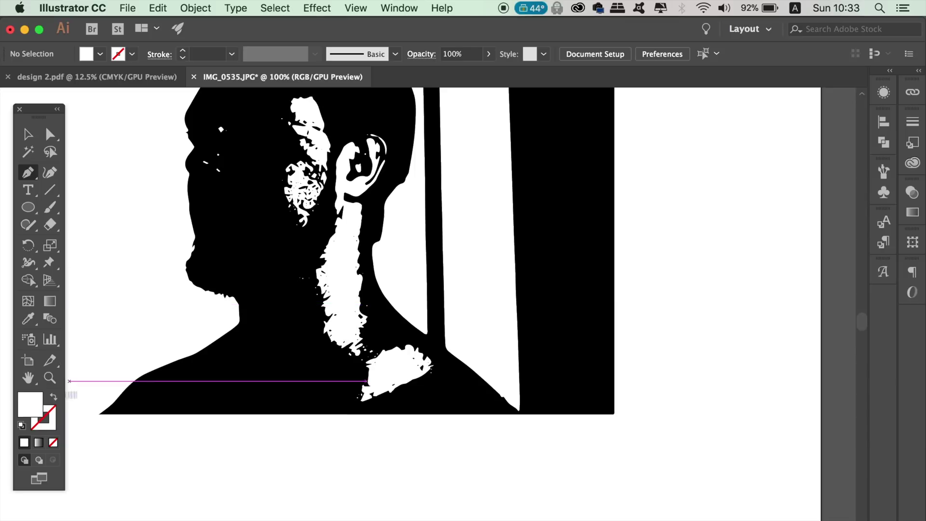
# Step: With the Pen, draw a closed no-fill outline around the vertical stripes beside the neck
pyautogui.click(54, 397)
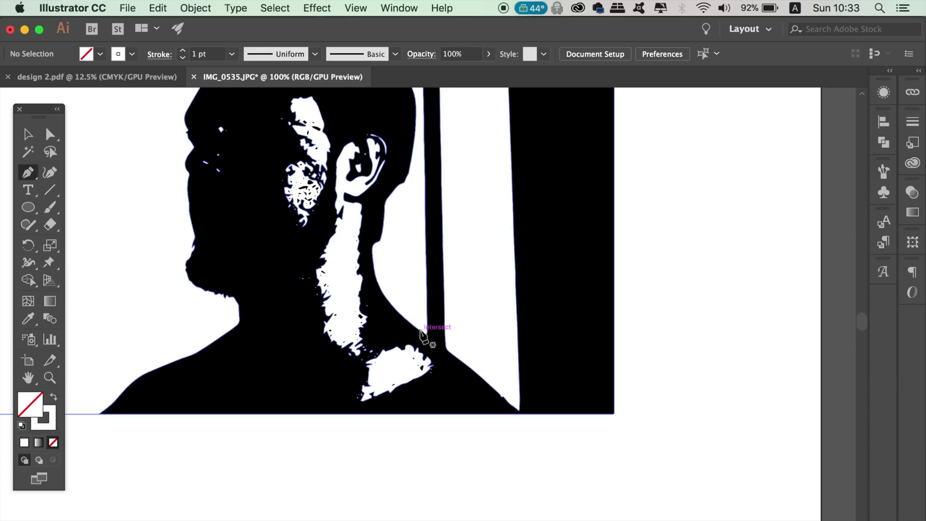
pyautogui.click(417, 330)
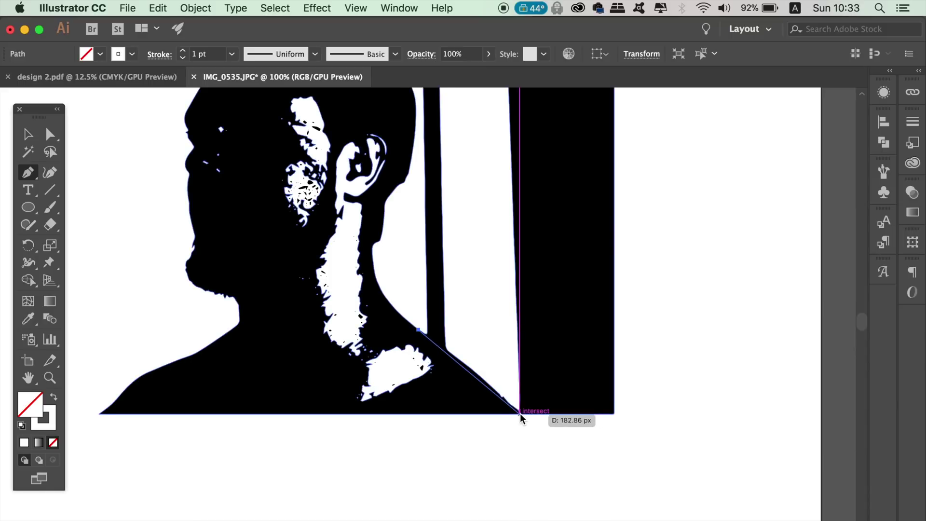
pyautogui.moveTo(520, 415); pyautogui.dragTo(557, 457)
pyautogui.click(520, 416)
pyautogui.click(582, 474)
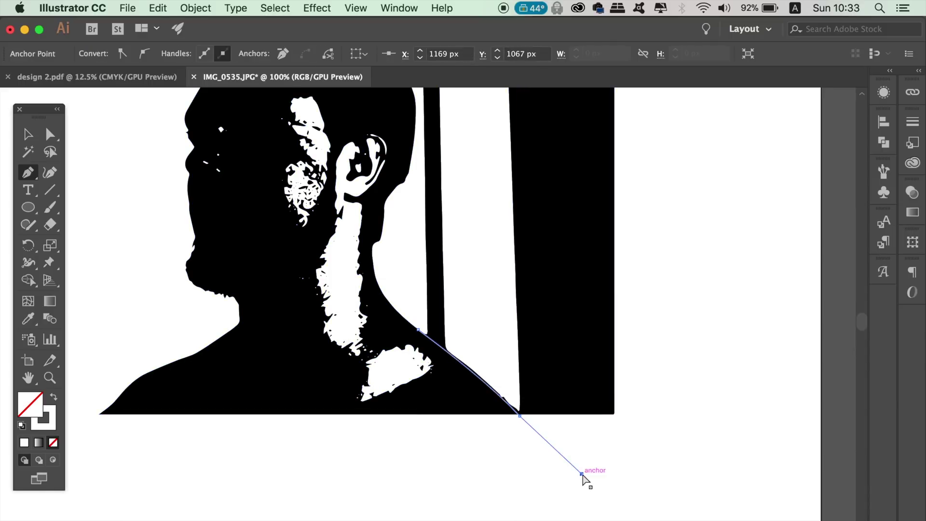
pyautogui.press('super+minus')
pyautogui.click(544, 321)
pyautogui.scroll(3, 569, 97)
pyautogui.moveTo(387, 192); pyautogui.dragTo(388, 197)
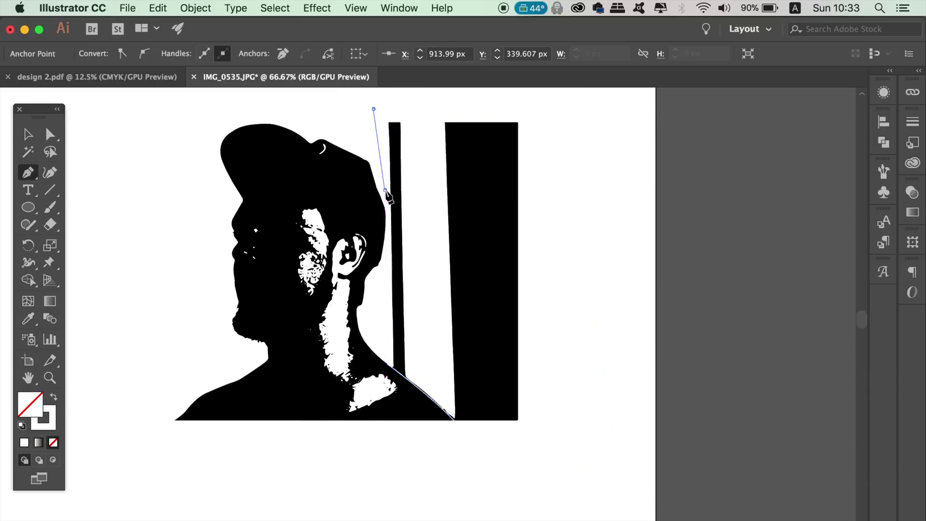
pyautogui.click(388, 218)
pyautogui.click(388, 336)
pyautogui.click(388, 364)
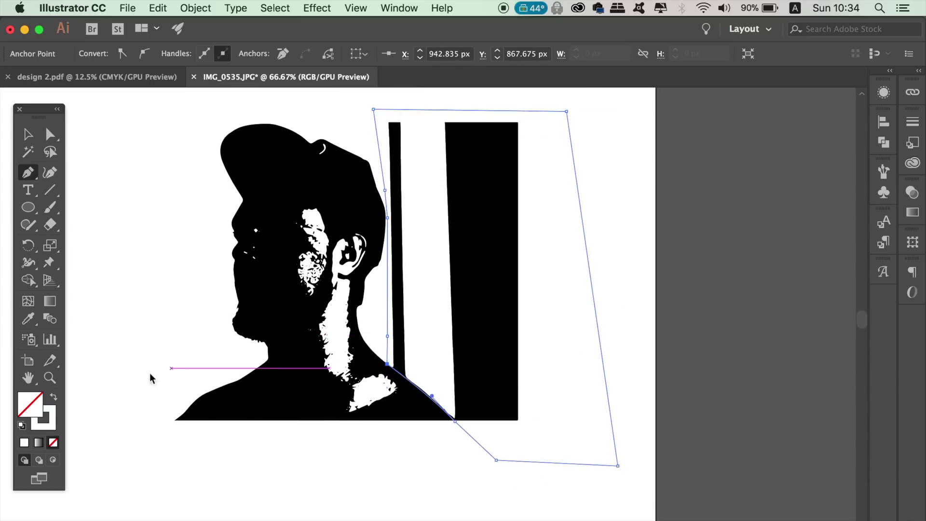
# Step: Fill the outline white, select it with the stripes and silhouette, and cut the stripes away in Pathfinder
pyautogui.click(53, 396)
pyautogui.press('v')
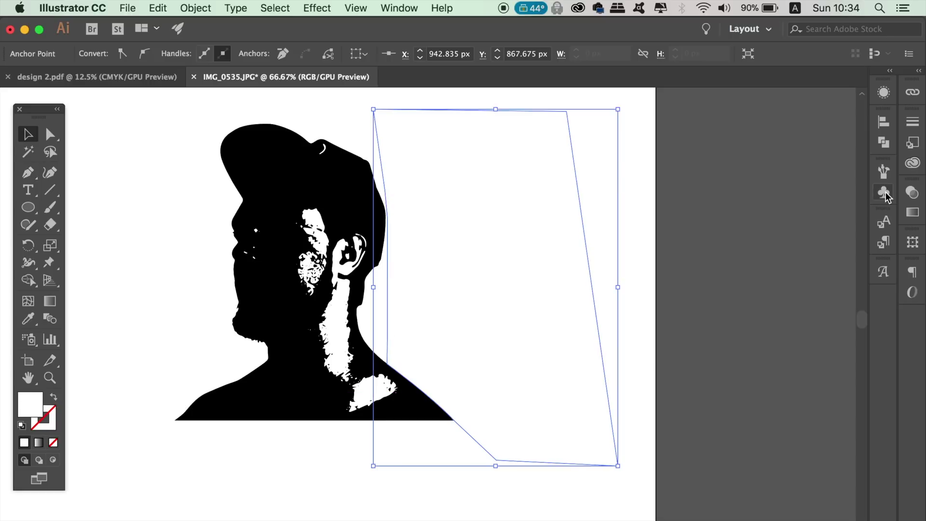
pyautogui.click(884, 145)
pyautogui.keyDown('shift'); pyautogui.click(411, 400); pyautogui.keyUp('shift')
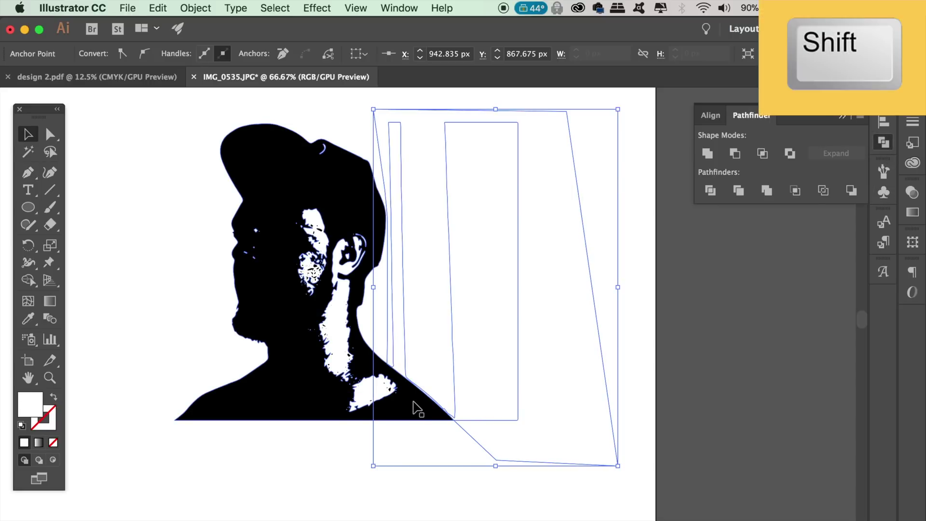
pyautogui.keyDown('shift'); pyautogui.click(413, 405); pyautogui.keyUp('shift')
pyautogui.click(884, 142)
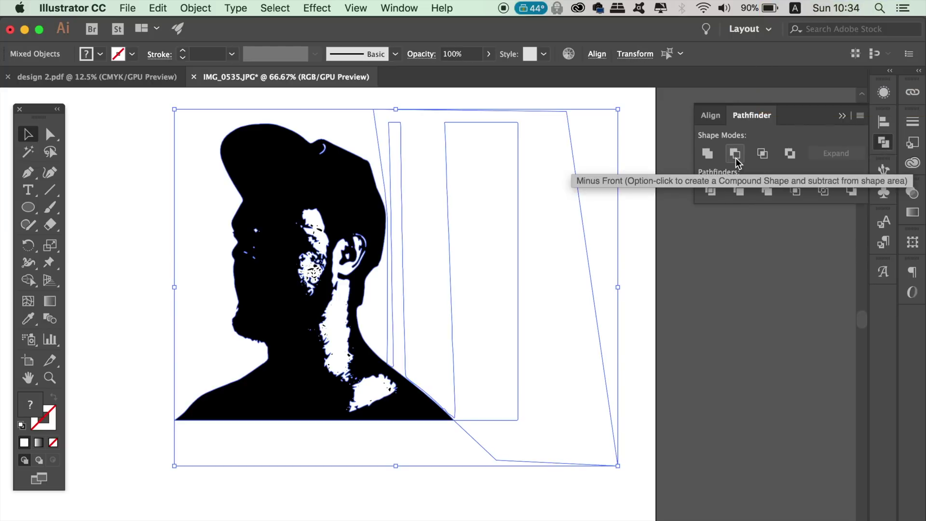
pyautogui.click(736, 154)
# Step: Zoom to 150% on the face and delete the small stray white path on the cheek
pyautogui.click(662, 310)
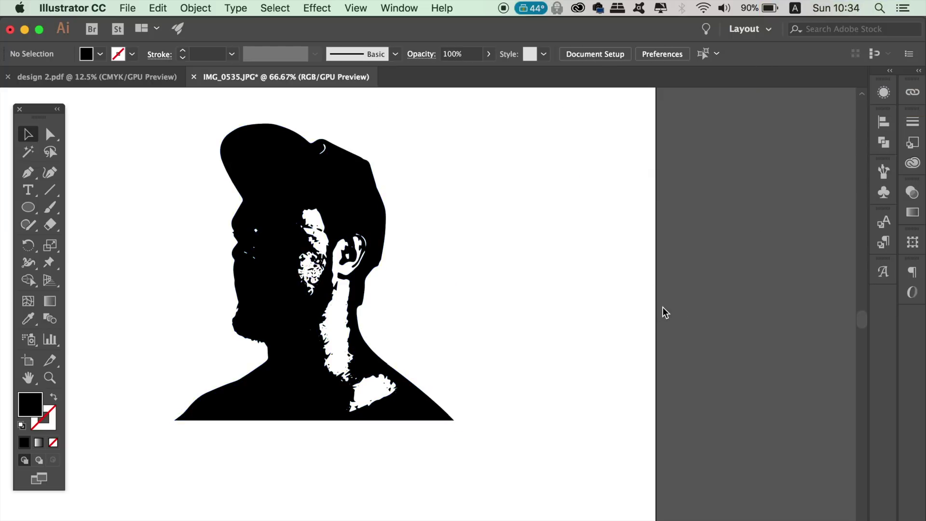
pyautogui.click(447, 296)
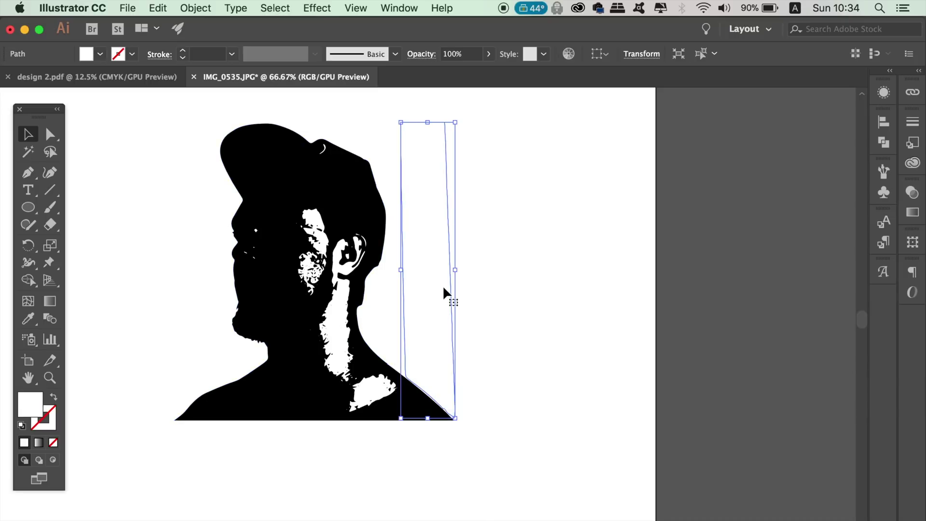
pyautogui.click(549, 311)
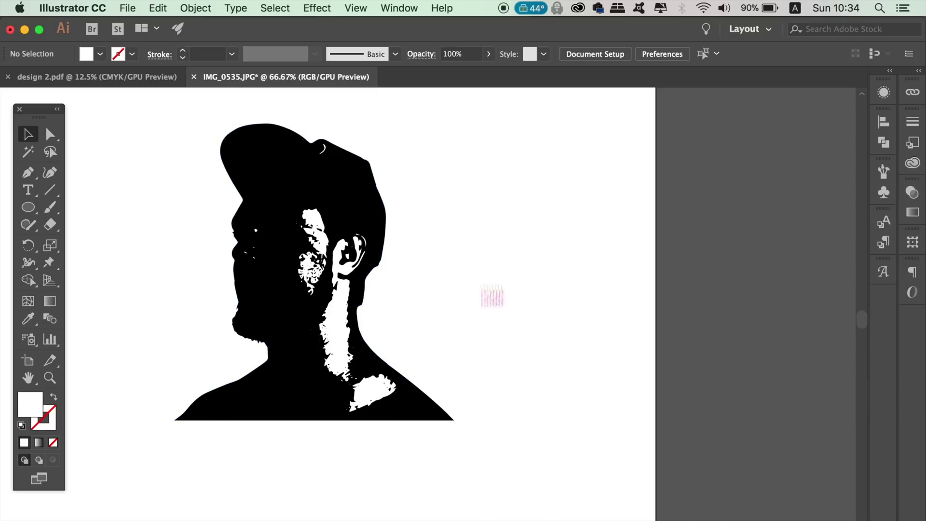
pyautogui.click(390, 273)
pyautogui.press('shift+super+a')
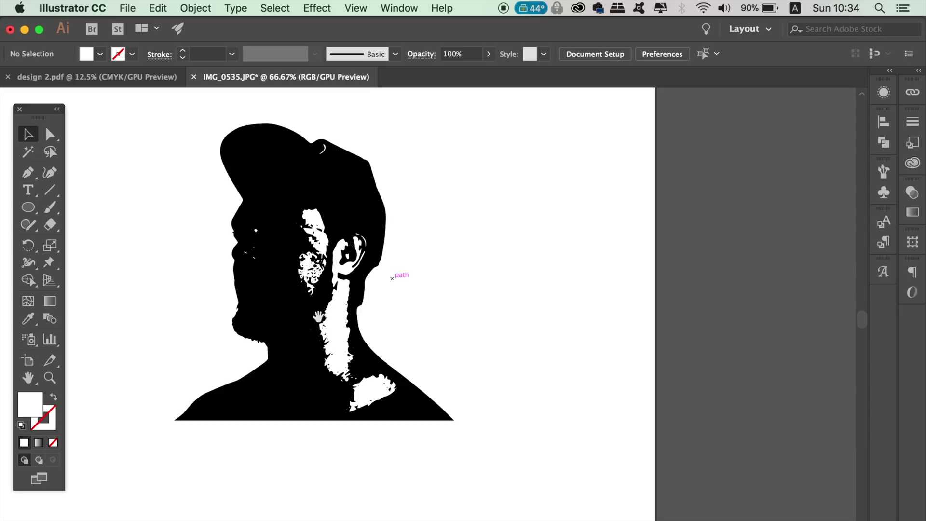
pyautogui.hscroll(-5, 435, 299)
pyautogui.press('super+equal')
pyautogui.press('super+equal')
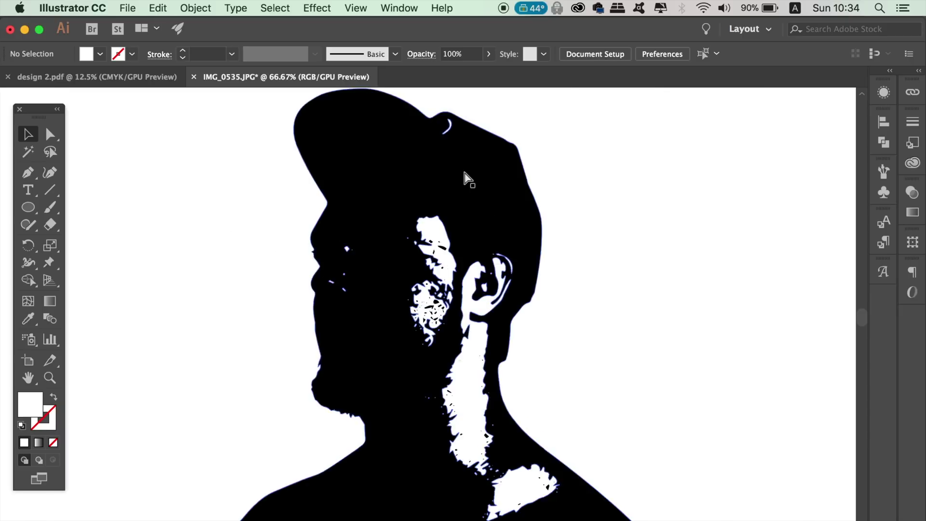
pyautogui.scroll(-3, 351, 279)
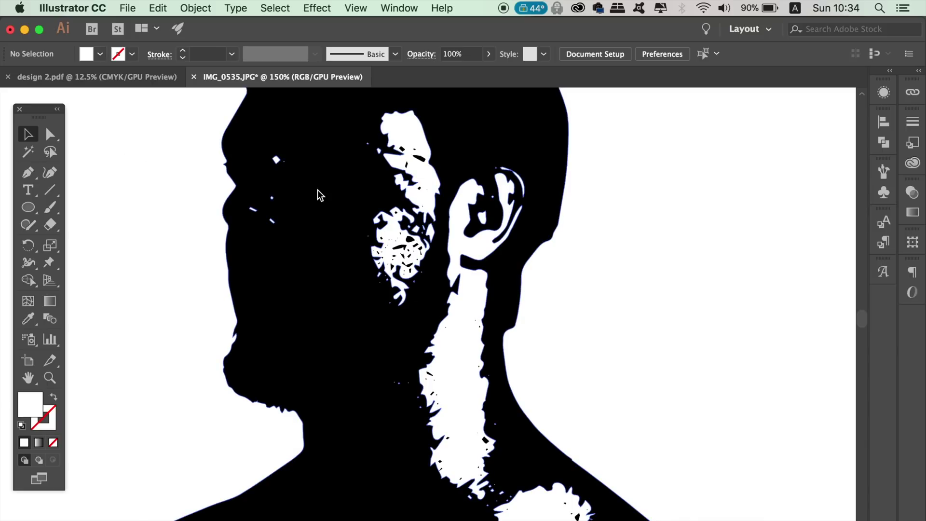
pyautogui.click(399, 249)
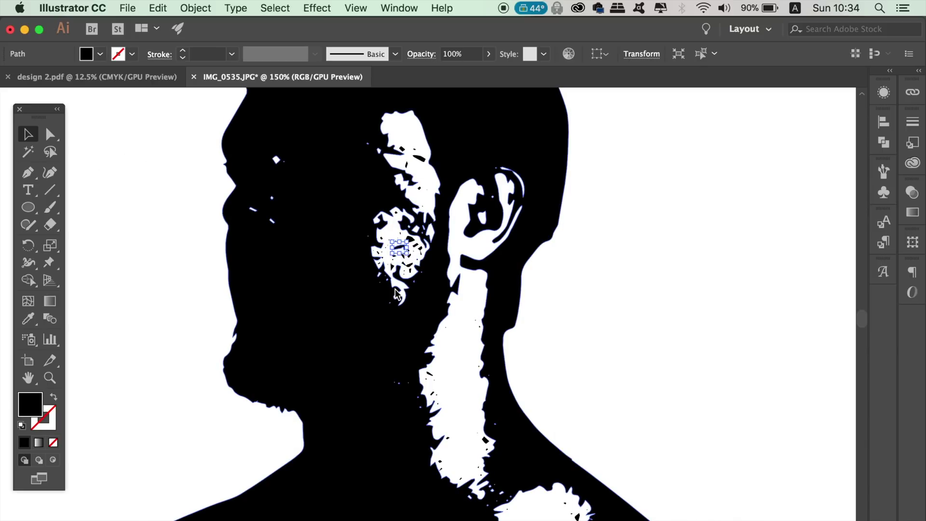
pyautogui.press('Delete')
pyautogui.press('a')
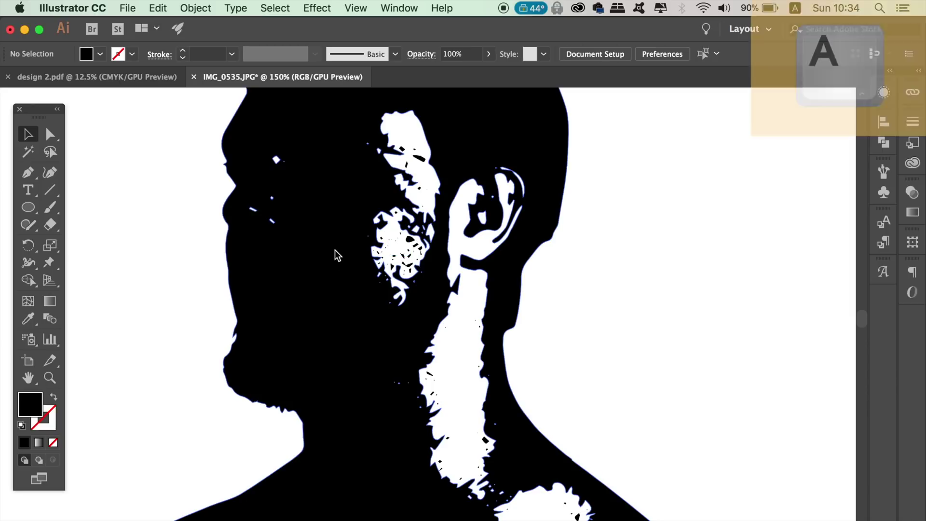
# Step: Delete the two white specks near the eye and the one on the cap
pyautogui.click(278, 164)
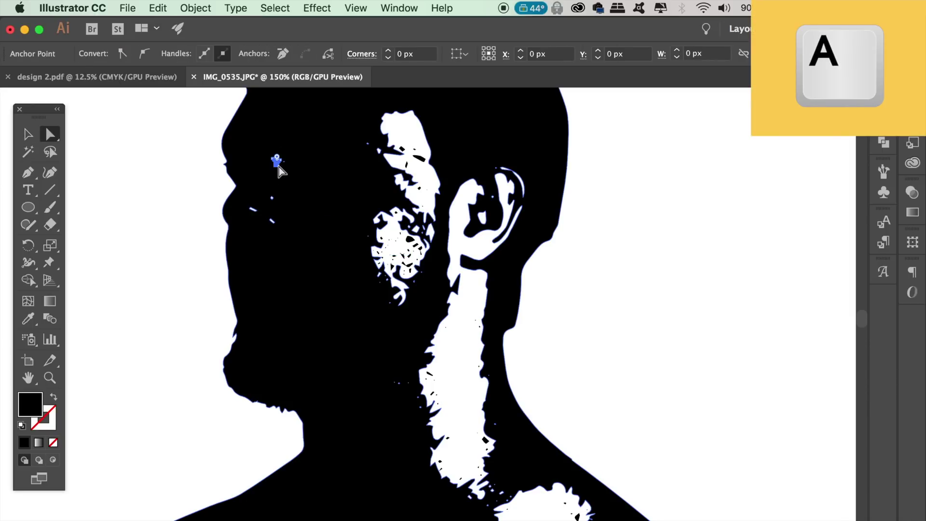
pyautogui.press('Delete')
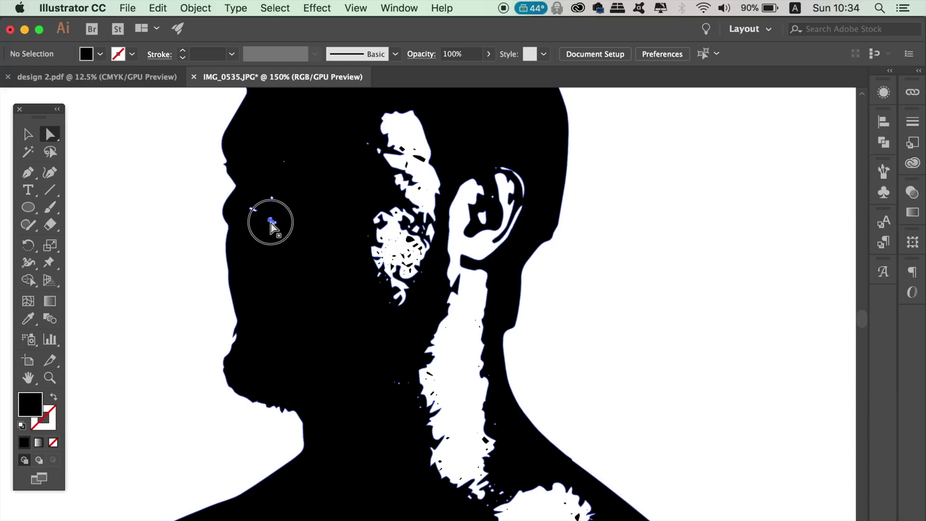
pyautogui.click(269, 221)
pyautogui.press('Delete')
pyautogui.press('super+minus')
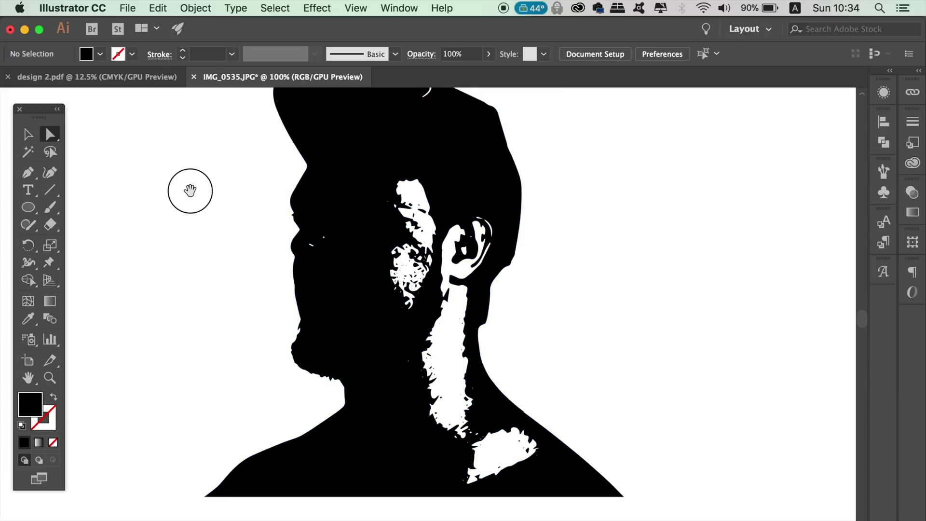
pyautogui.moveTo(191, 190); pyautogui.dragTo(182, 225)
pyautogui.click(415, 131)
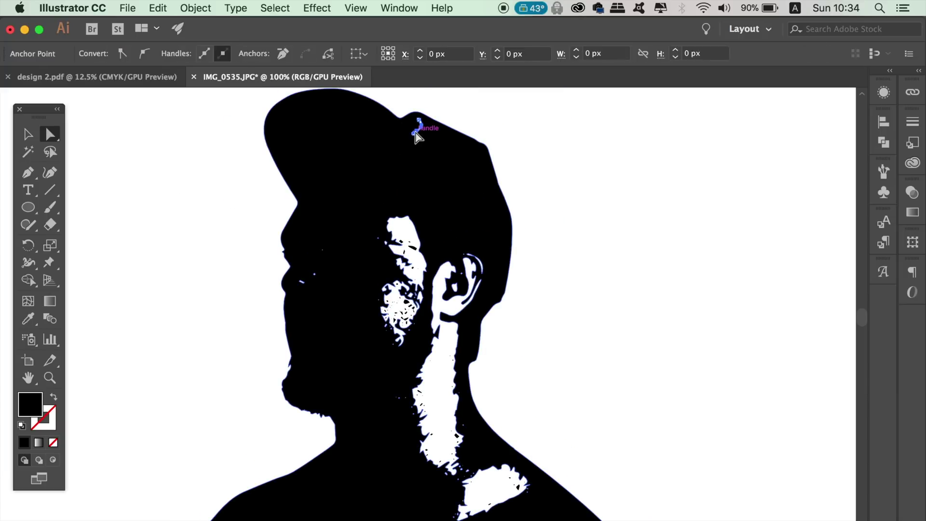
pyautogui.press('Delete')
# Step: Start a Pen polygon at the forehead, tracing down the face, jaw and neck to the lower right
pyautogui.press('p')
pyautogui.click(319, 192)
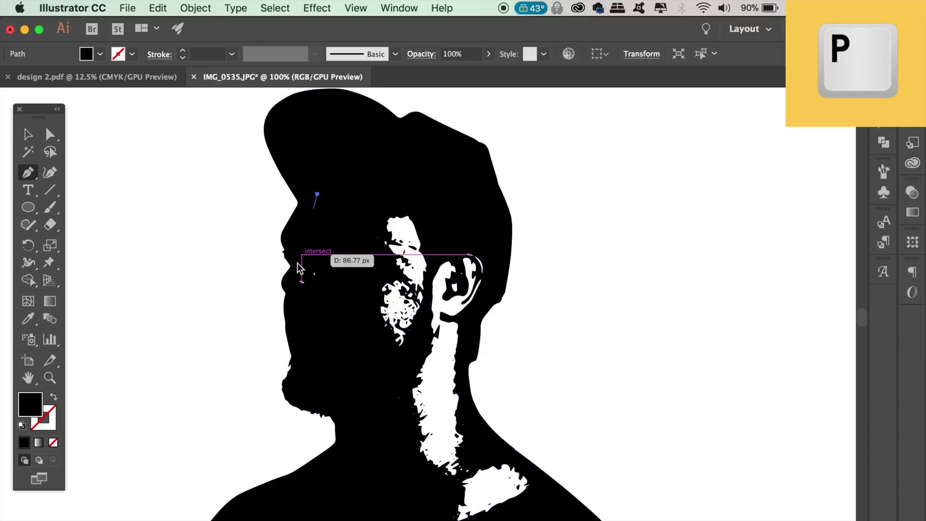
pyautogui.click(296, 280)
pyautogui.click(307, 351)
pyautogui.click(374, 405)
pyautogui.scroll(-3, 391, 444)
pyautogui.click(427, 479)
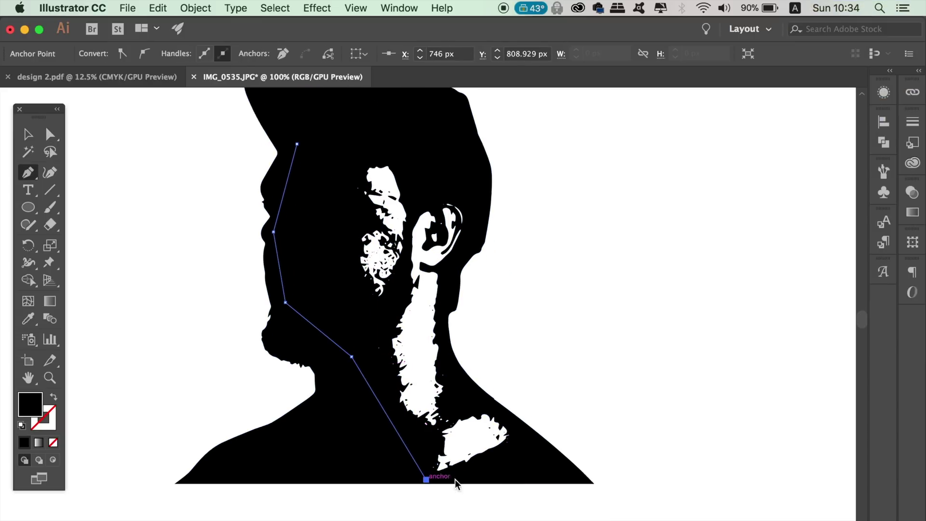
pyautogui.click(526, 476)
pyautogui.click(519, 428)
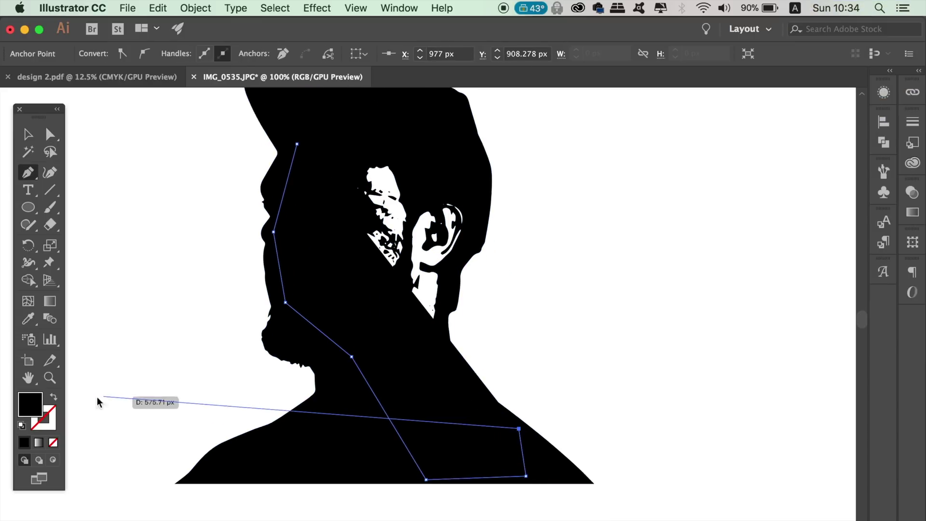
# Step: Close the polygon up the back of the neck and head, fill it black, and also select the silhouette
pyautogui.click(54, 397)
pyautogui.click(454, 376)
pyautogui.click(441, 331)
pyautogui.click(448, 282)
pyautogui.click(468, 234)
pyautogui.click(455, 150)
pyautogui.click(353, 134)
pyautogui.click(297, 144)
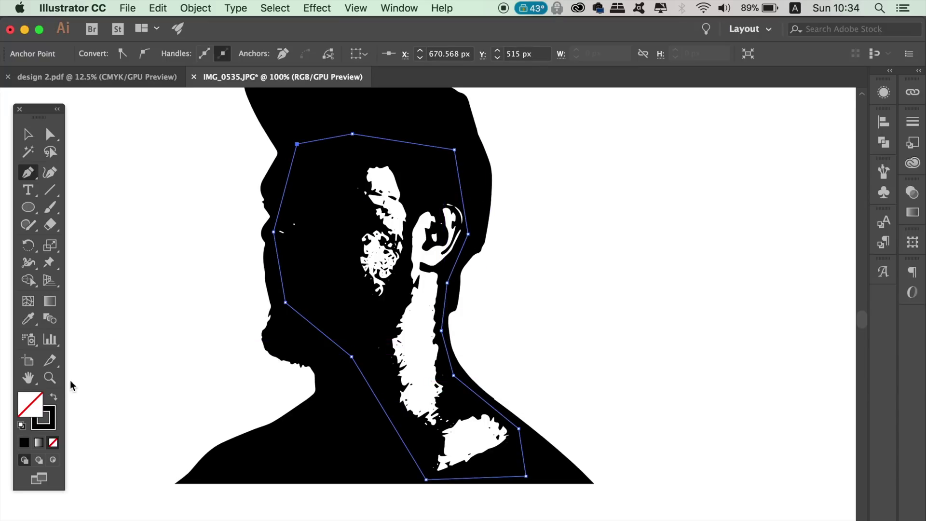
pyautogui.click(54, 397)
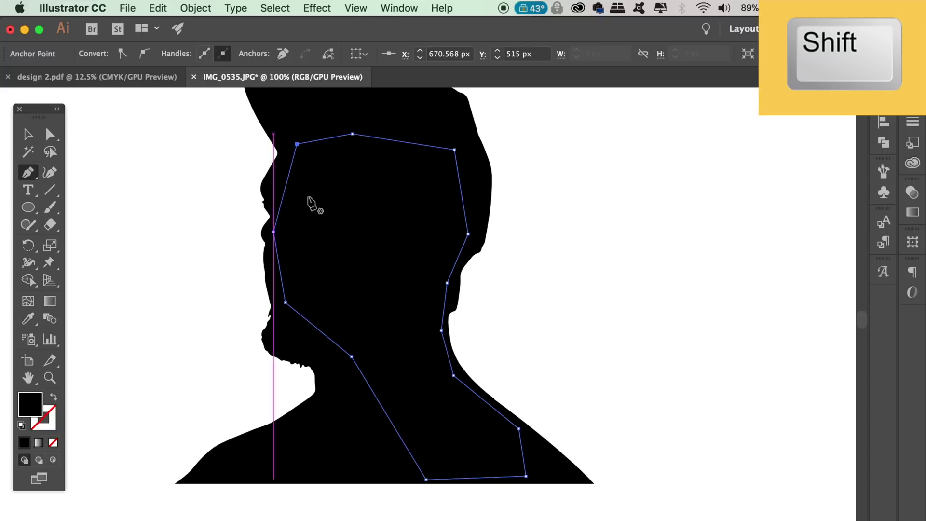
pyautogui.press('v')
pyautogui.keyDown('shift'); pyautogui.click(437, 102); pyautogui.keyUp('shift')
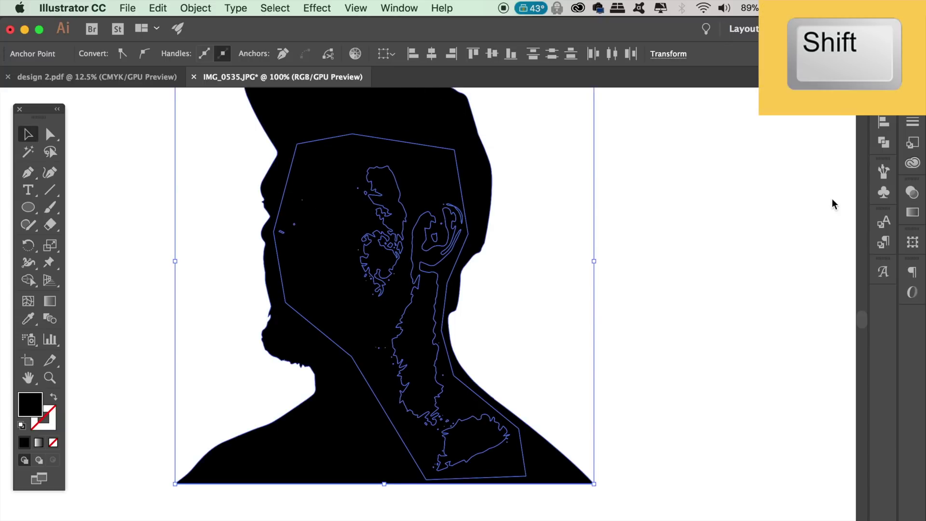
# Step: Unite the black polygon with the silhouette in Pathfinder, then deselect and zoom out to 50%
pyautogui.click(883, 142)
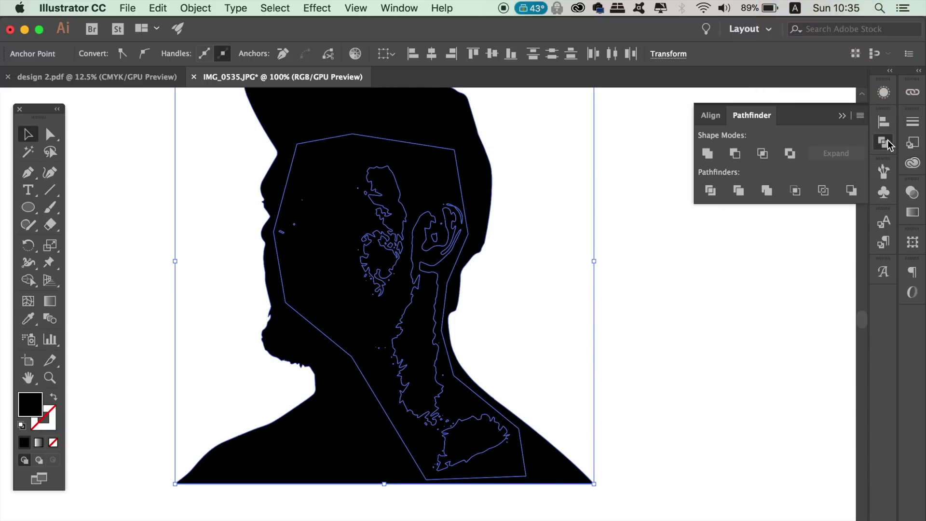
pyautogui.click(707, 153)
pyautogui.click(683, 341)
pyautogui.moveTo(612, 269); pyautogui.dragTo(623, 357)
pyautogui.press('super+minus')
pyautogui.press('super+minus')
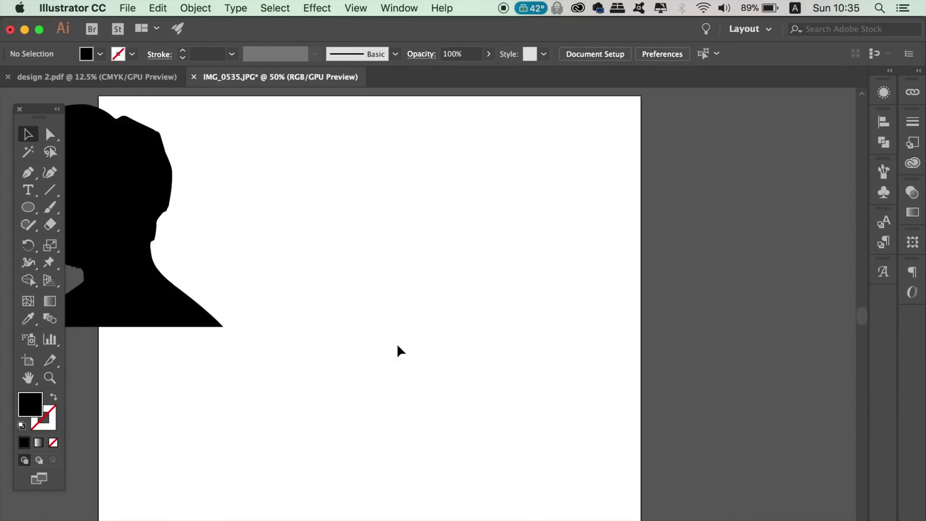
# Step: Draw a 662 px no-fill circle with a 20 pt black stroke
pyautogui.click(28, 207)
pyautogui.click(54, 397)
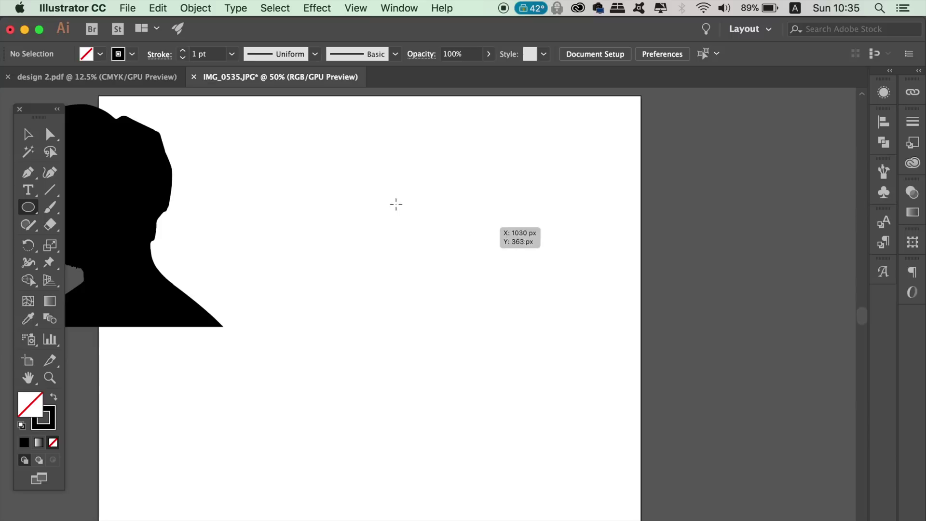
pyautogui.moveTo(309, 150); pyautogui.dragTo(551, 394)
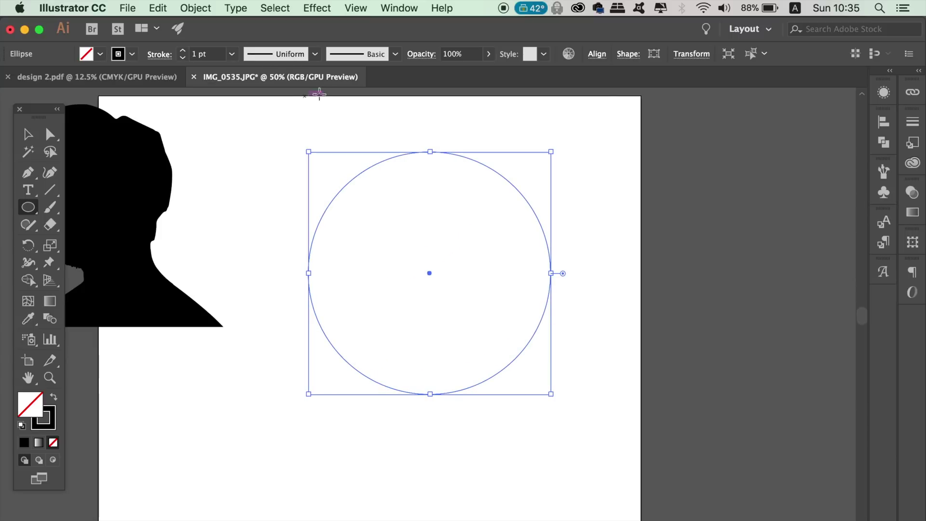
pyautogui.click(231, 54)
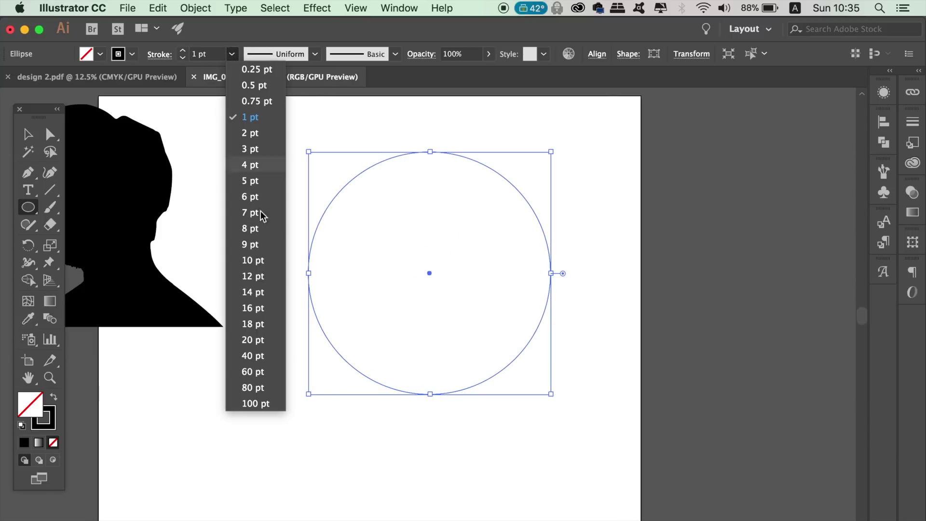
pyautogui.click(256, 340)
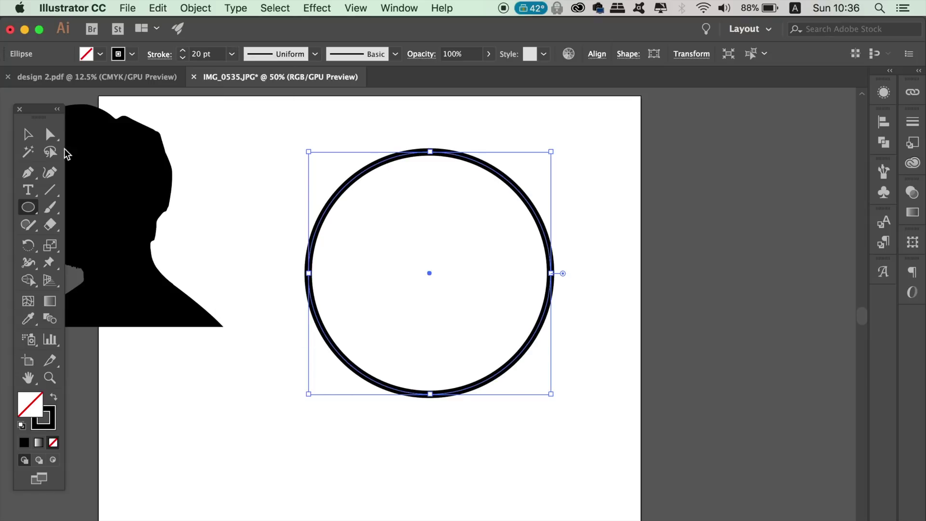
# Step: Drag the silhouette into the circle
pyautogui.click(28, 137)
pyautogui.press('super+minus')
pyautogui.moveTo(202, 271); pyautogui.dragTo(407, 303)
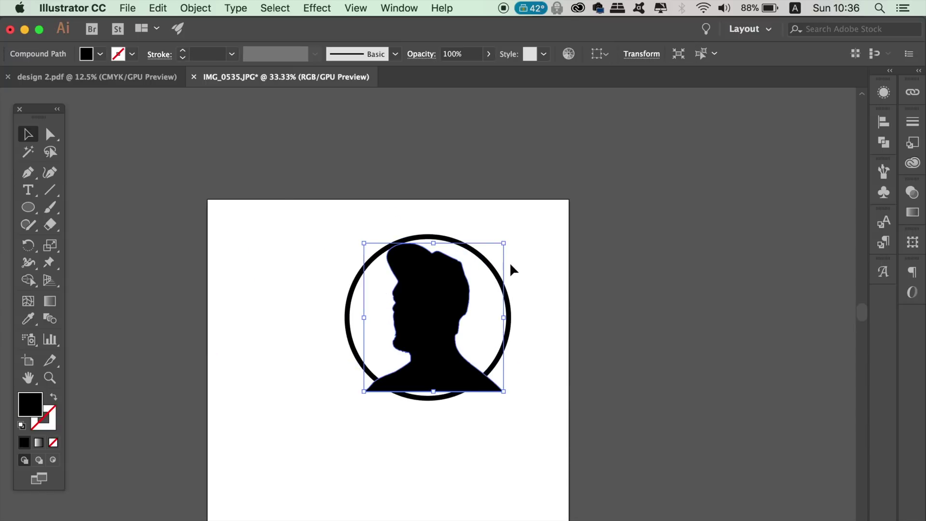
# Step: Nudge the silhouette up and right with the arrow keys to centre it in the ring
pyautogui.moveTo(424, 347); pyautogui.dragTo(415, 354)
pyautogui.click(554, 367)
pyautogui.click(510, 320)
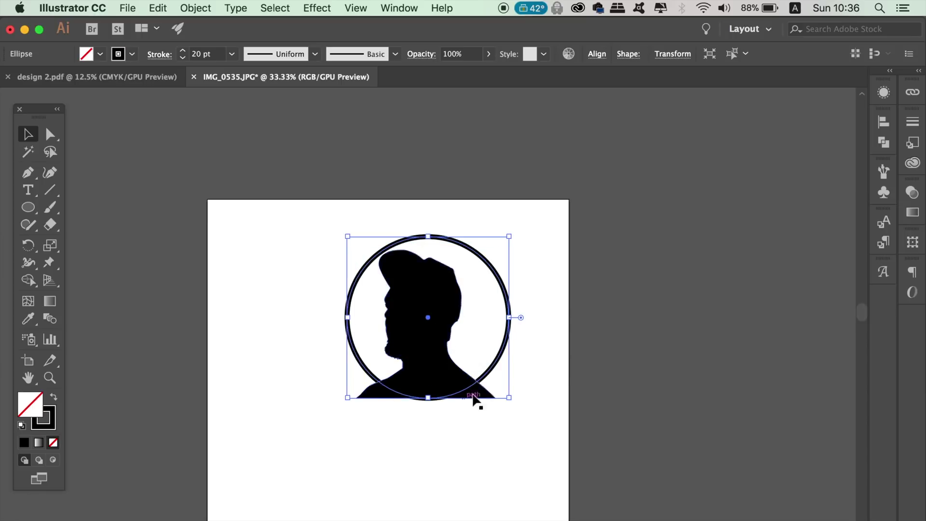
pyautogui.click(475, 394)
pyautogui.press('Right')
pyautogui.press('Right')
pyautogui.press('Right')
pyautogui.press('Right')
pyautogui.press('Up')
pyautogui.press('Up')
pyautogui.press('Up')
pyautogui.press('Up')
pyautogui.press('Right')
pyautogui.press('Right')
pyautogui.press('Right')
pyautogui.press('Right')
pyautogui.press('Up')
pyautogui.press('Up')
pyautogui.press('Up')
pyautogui.press('Up')
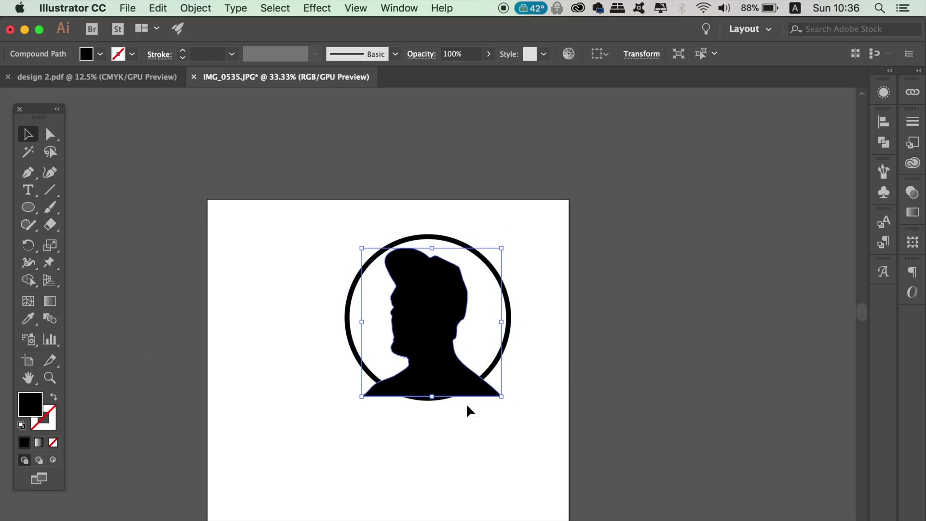
pyautogui.press('Up')
pyautogui.press('Up')
pyautogui.press('Up')
pyautogui.press('Up')
pyautogui.press('Up')
pyautogui.press('Up')
pyautogui.press('Right')
pyautogui.press('Right')
pyautogui.press('Right')
pyautogui.press('Right')
# Step: Deselect, zoom to 66.67%, and show the silhouette's anchor points with Direct Selection
pyautogui.click(256, 422)
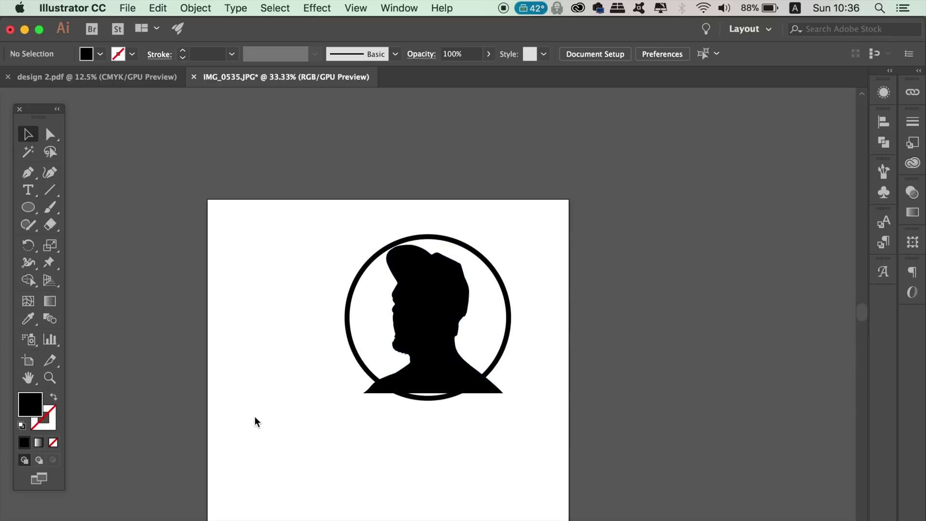
pyautogui.press('super+equal')
pyautogui.press('super+equal')
pyautogui.moveTo(255, 365); pyautogui.dragTo(256, 334)
pyautogui.press('a')
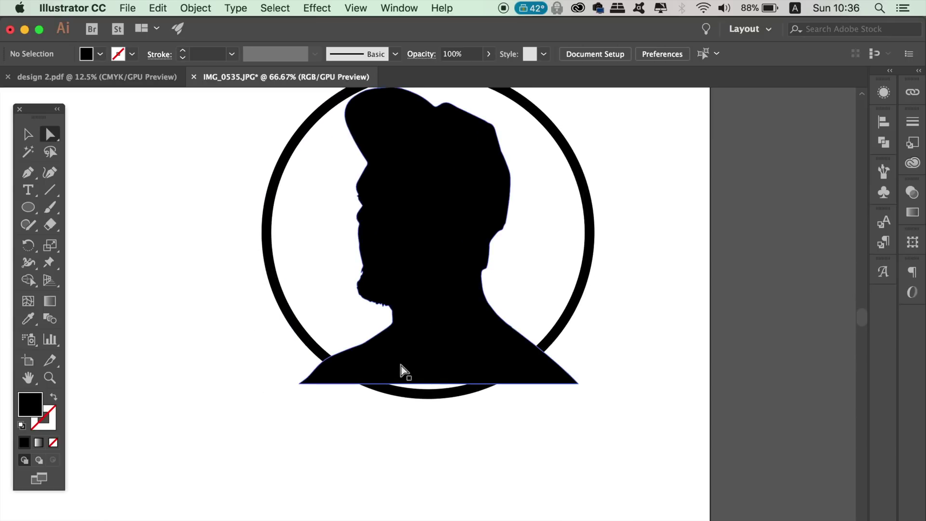
pyautogui.click(439, 386)
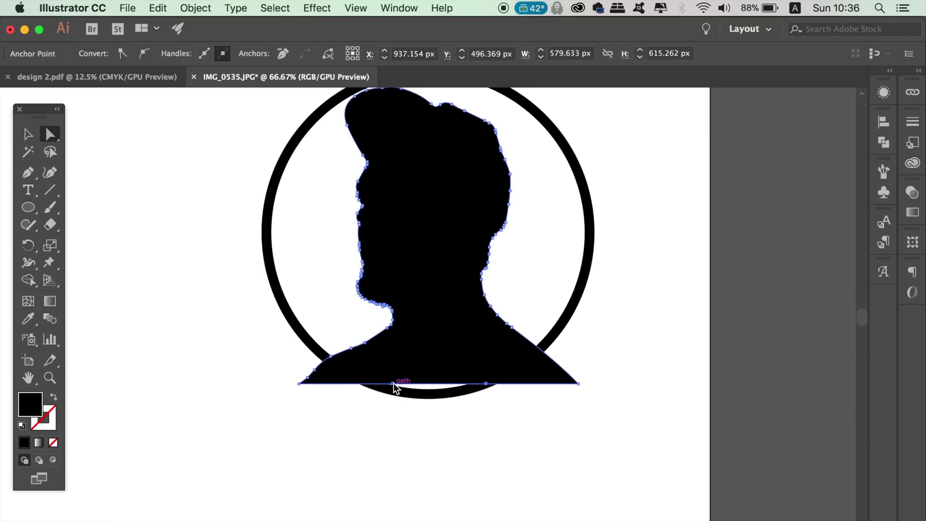
# Step: Pull the silhouette's bottom-centre anchor down so its base bows along the circle
pyautogui.moveTo(28, 173); pyautogui.dragTo(120, 198)
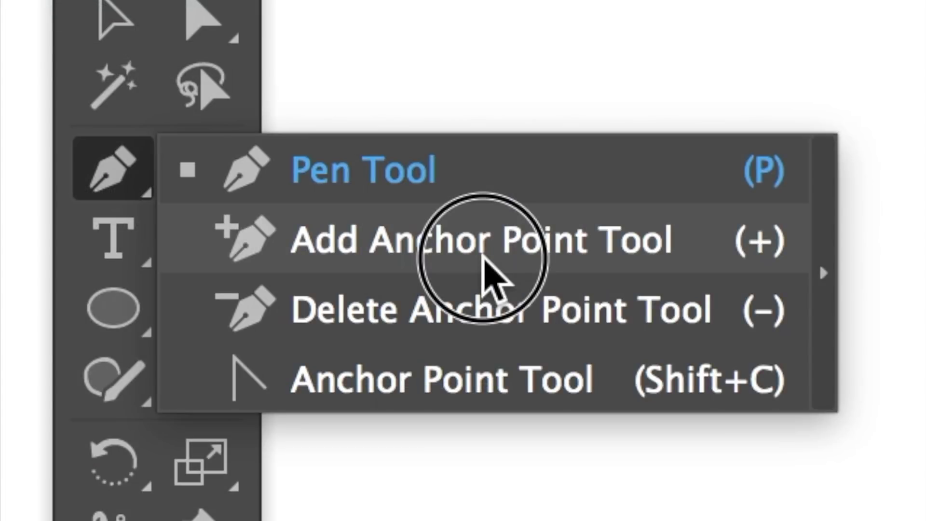
pyautogui.moveTo(484, 256); pyautogui.dragTo(484, 256)
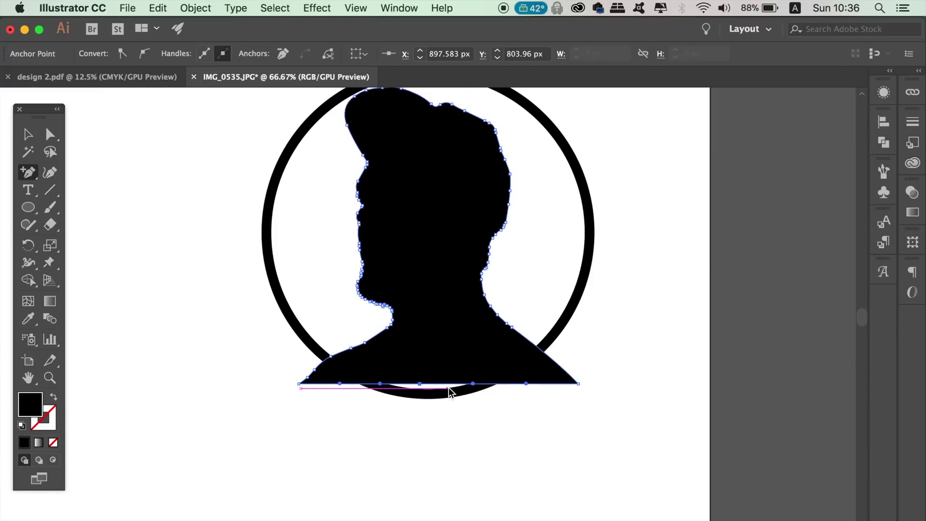
pyautogui.press('a')
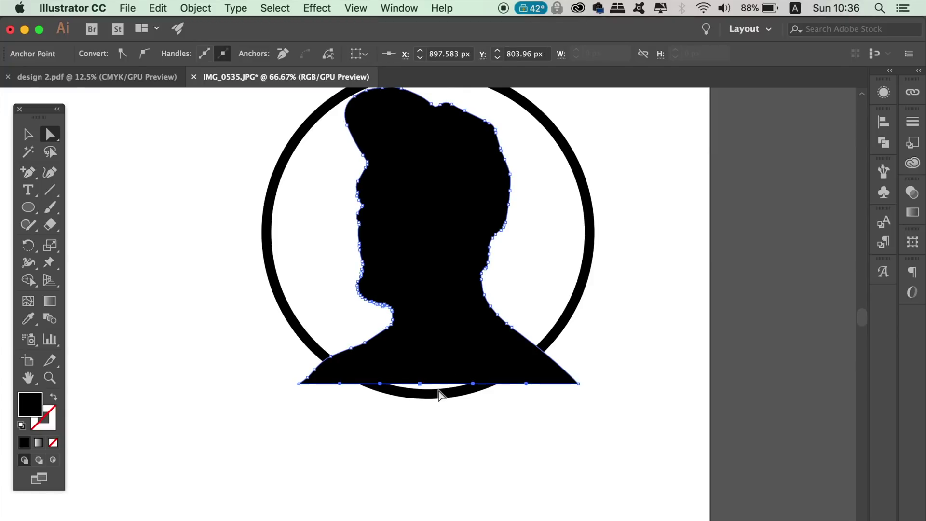
pyautogui.moveTo(419, 383); pyautogui.dragTo(433, 394)
pyautogui.click(443, 429)
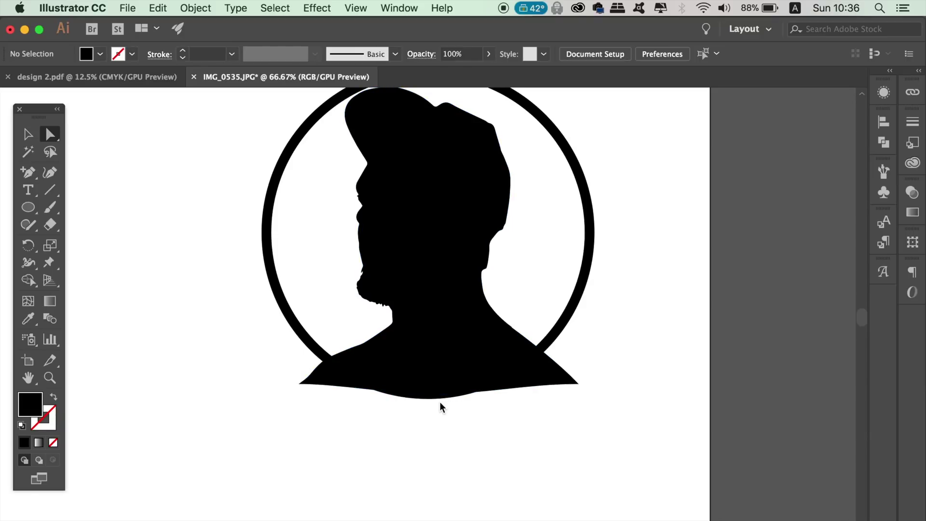
pyautogui.press('super+minus')
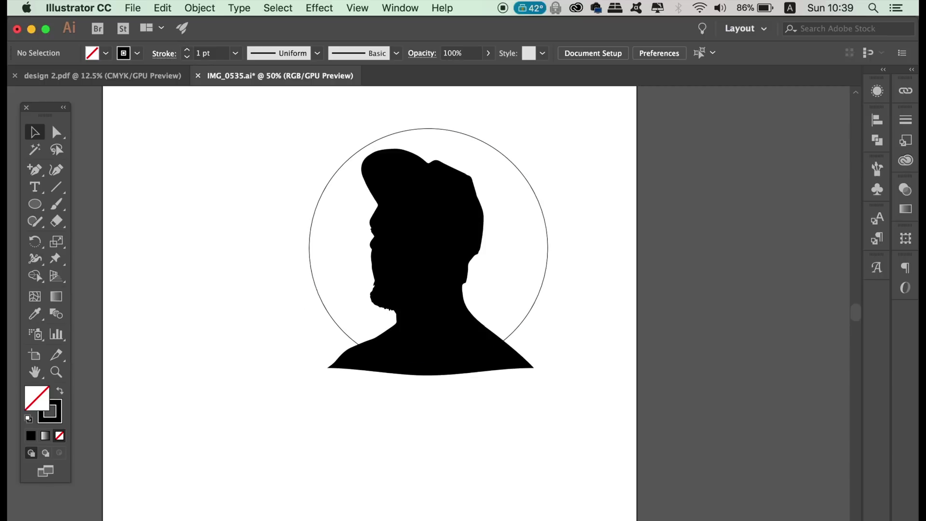
# Step: Set the circle's stroke weight to 40 pt, after trying 20 and 60 pt
pyautogui.click(318, 295)
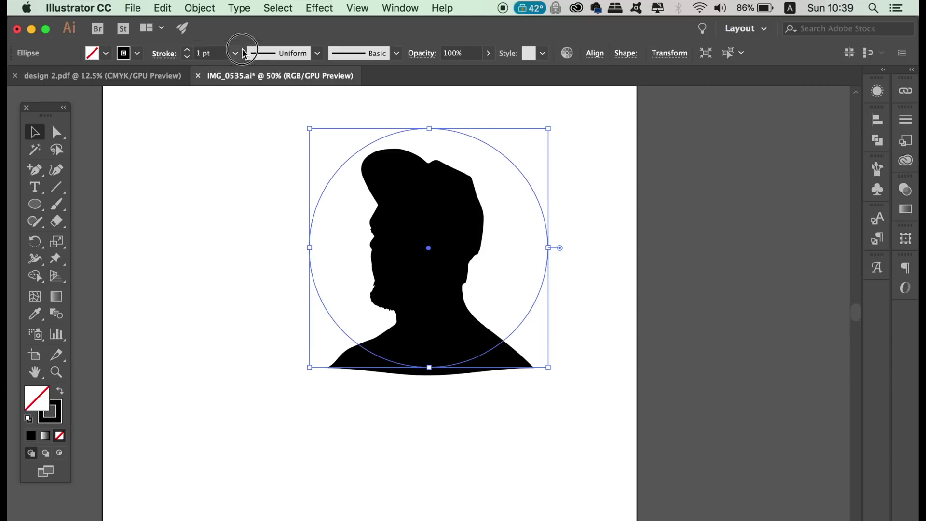
pyautogui.click(235, 53)
pyautogui.click(279, 336)
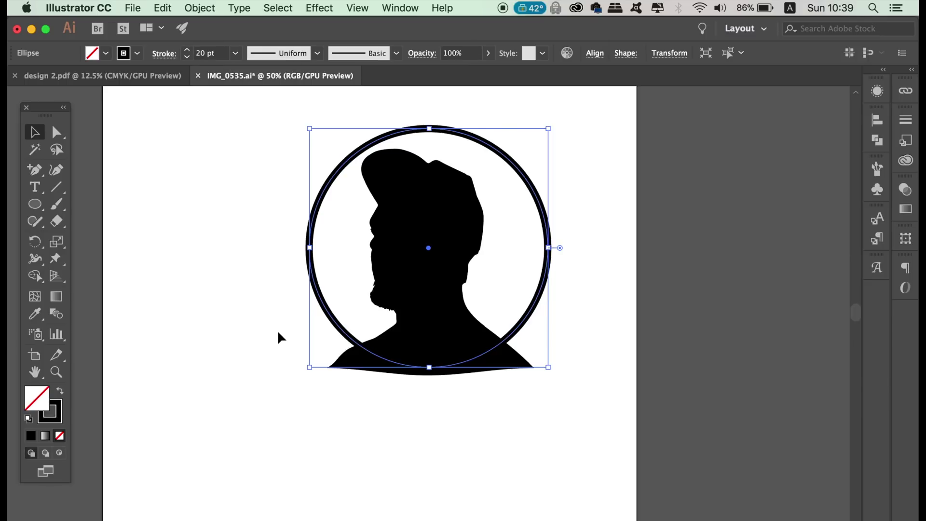
pyautogui.click(236, 53)
pyautogui.click(272, 373)
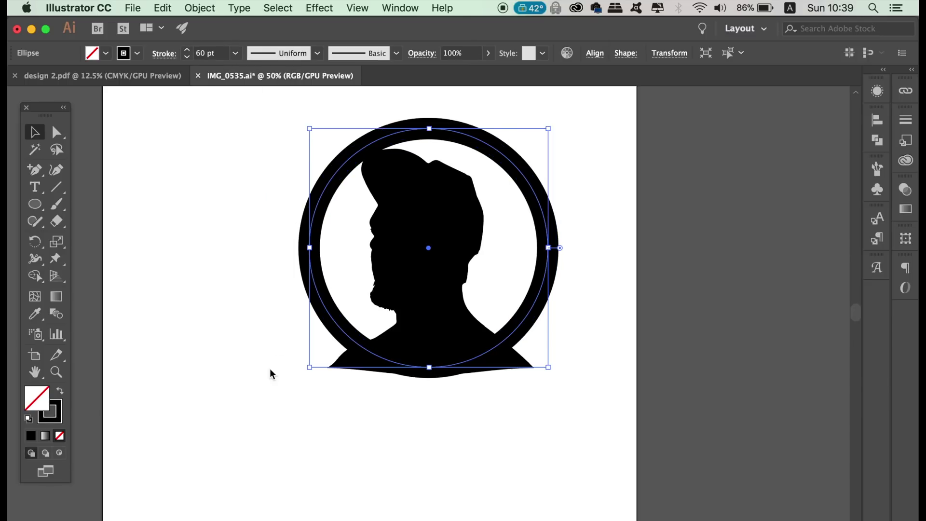
pyautogui.click(235, 53)
pyautogui.click(259, 358)
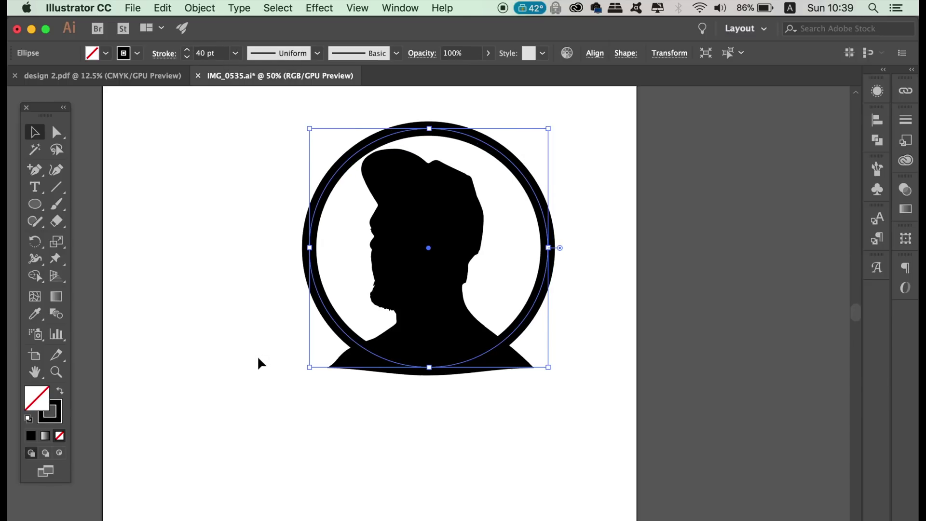
# Step: Nudge the ring slightly left to centre it on the head
pyautogui.click(186, 337)
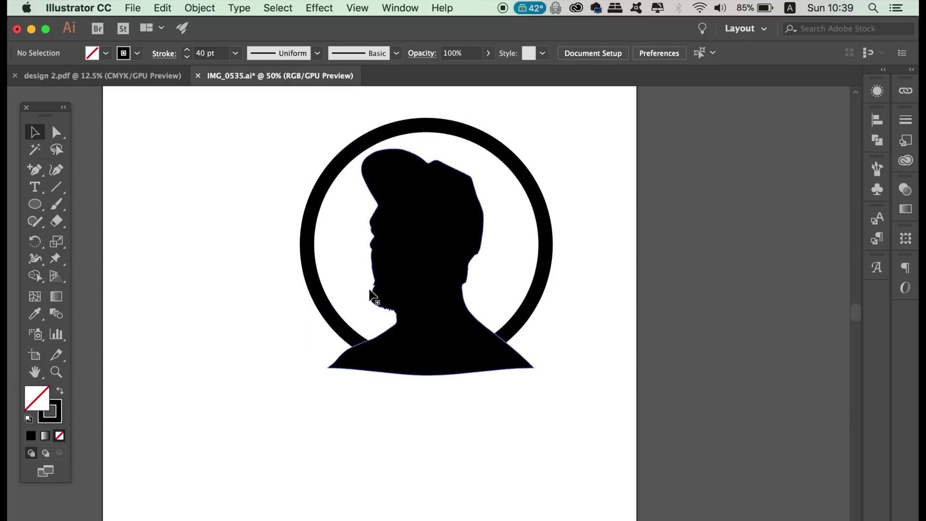
pyautogui.moveTo(332, 313); pyautogui.dragTo(328, 312)
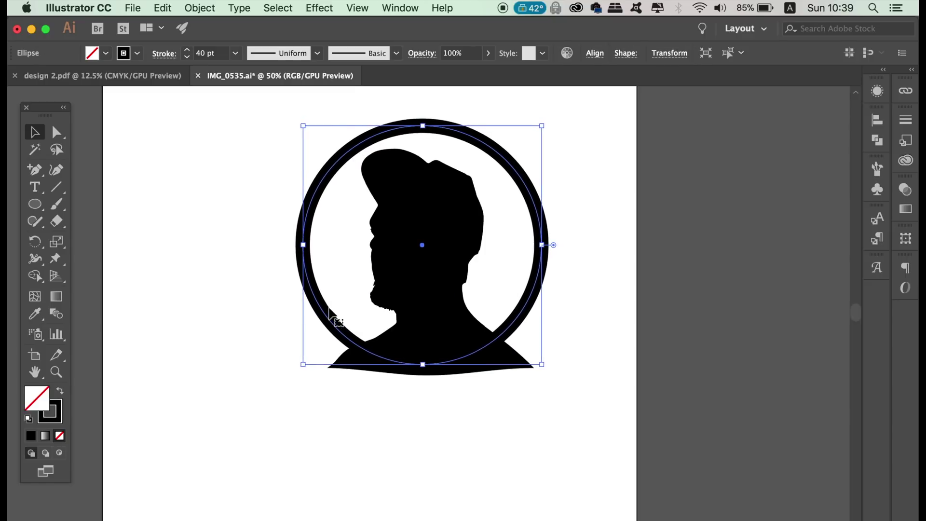
pyautogui.click(363, 419)
# Step: Copy the ring off to the right, swap the original's fill and stroke to a black disc, and select it with the silhouette
pyautogui.keyDown('alt'); pyautogui.moveTo(533, 297); pyautogui.dragTo(831, 296); pyautogui.keyUp('alt')
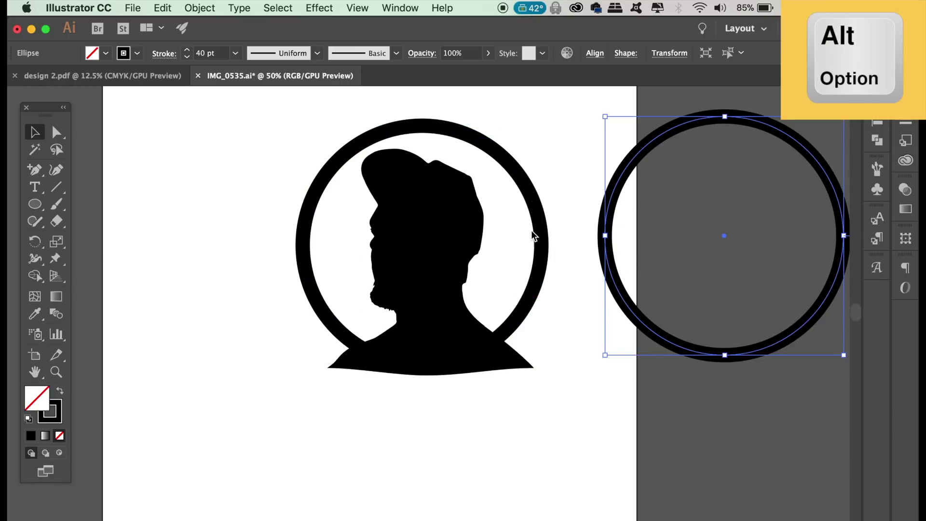
pyautogui.click(306, 151)
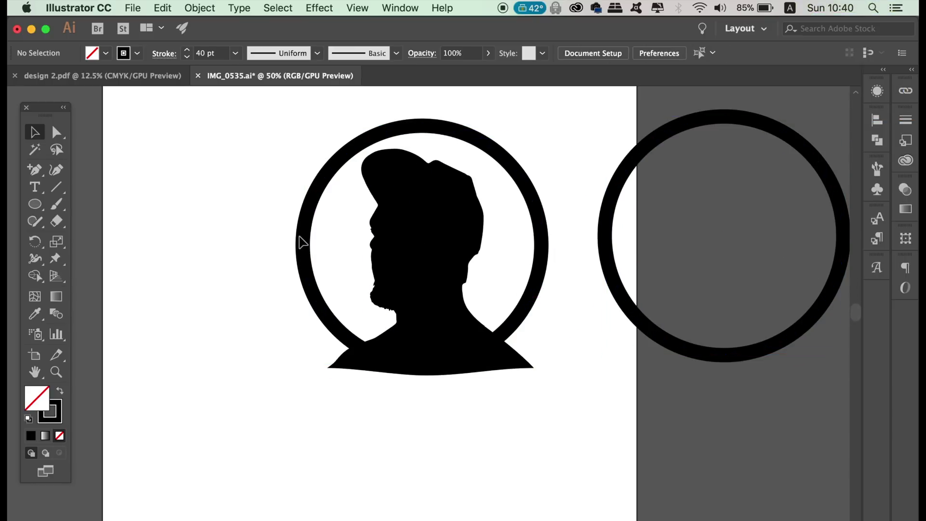
pyautogui.click(304, 240)
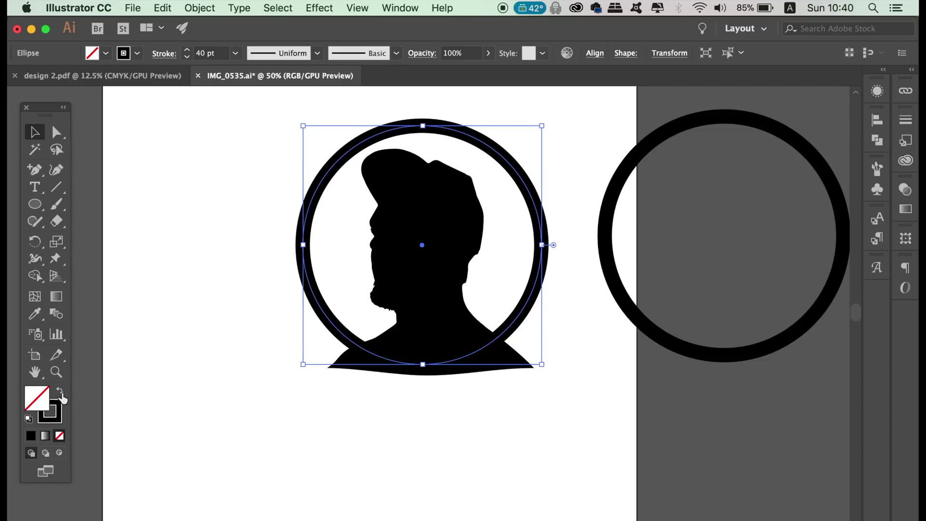
pyautogui.click(59, 392)
pyautogui.moveTo(168, 240); pyautogui.dragTo(443, 401)
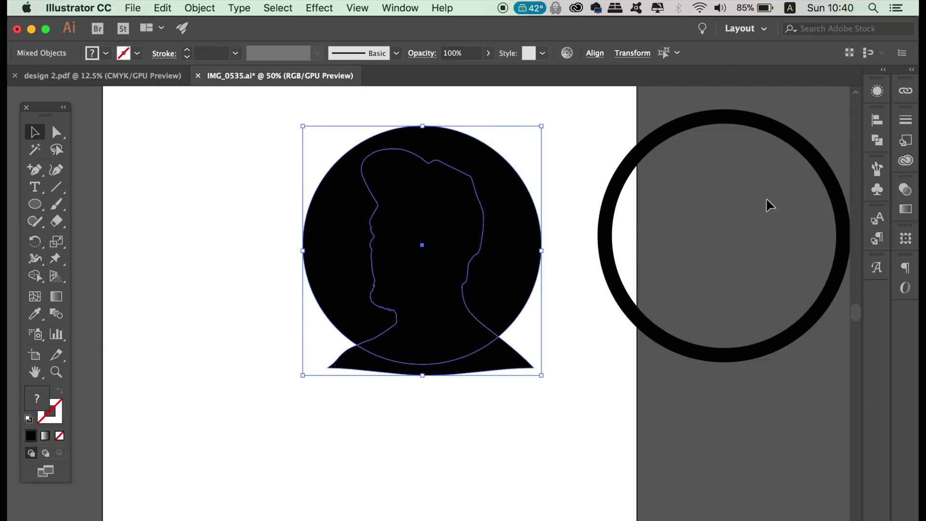
# Step: Crop the silhouette to the disc with Pathfinder Crop and inspect the leftover arc
pyautogui.click(878, 140)
pyautogui.click(794, 192)
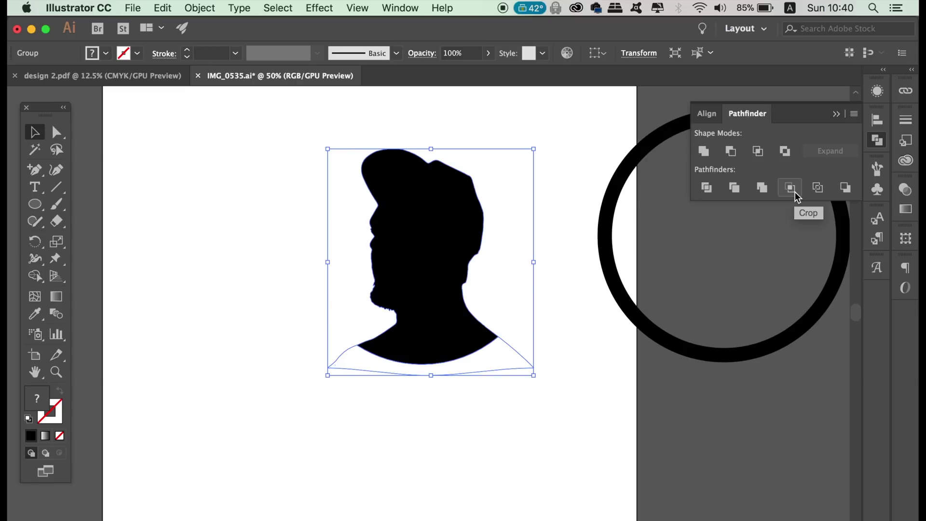
pyautogui.click(601, 393)
pyautogui.press('a')
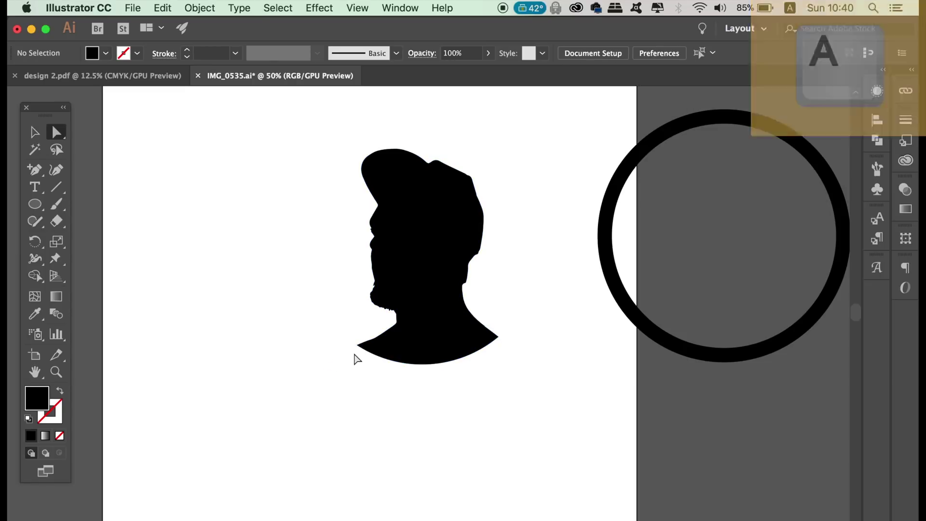
pyautogui.click(332, 370)
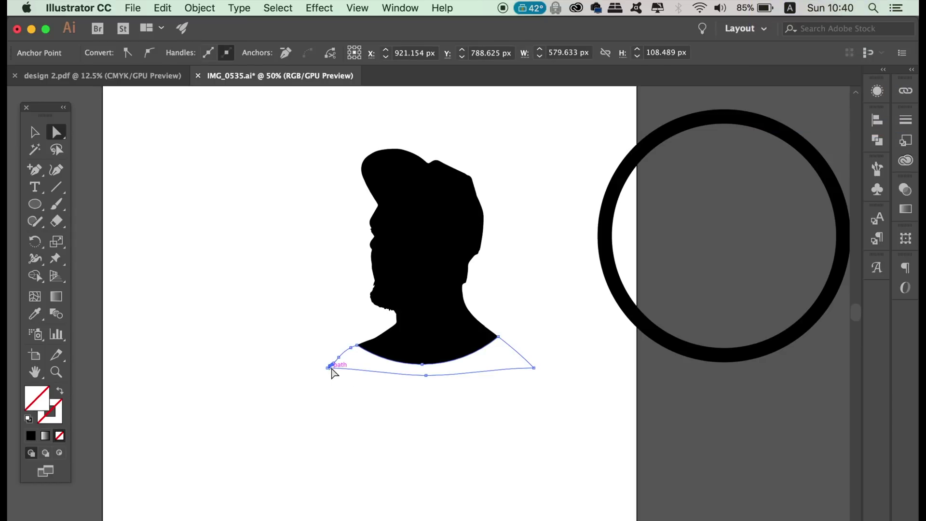
pyautogui.click(332, 373)
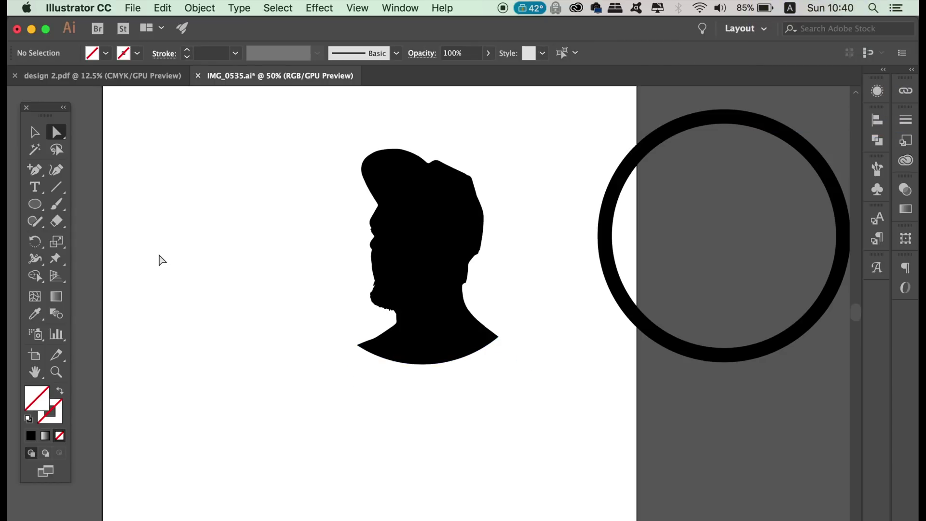
# Step: Move the spare ring back around the silhouette, then select all and zoom out
pyautogui.press('v')
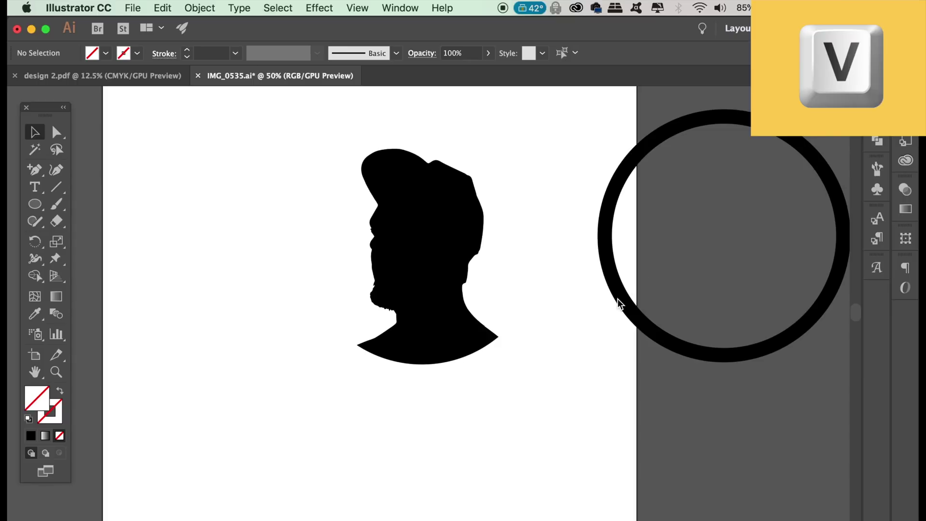
pyautogui.moveTo(619, 304); pyautogui.dragTo(314, 310)
pyautogui.click(296, 459)
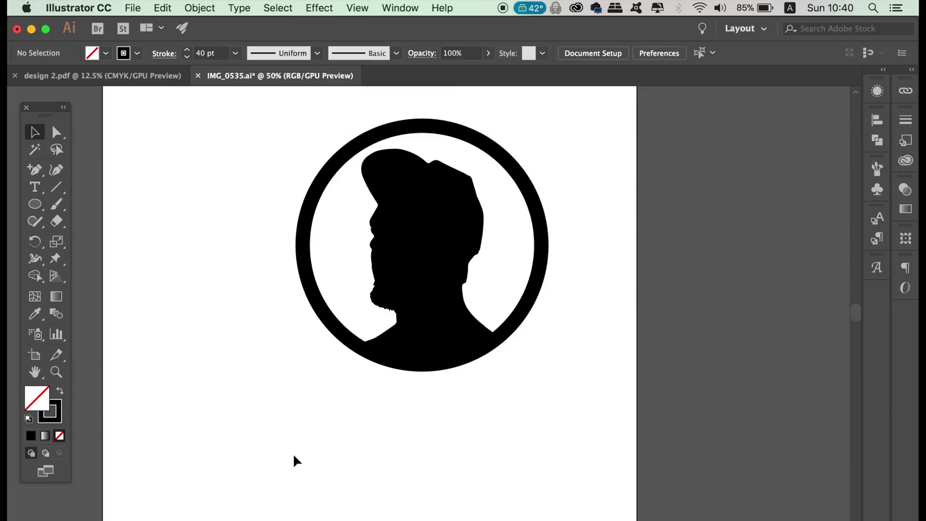
pyautogui.press('super+a')
pyautogui.press('super+minus')
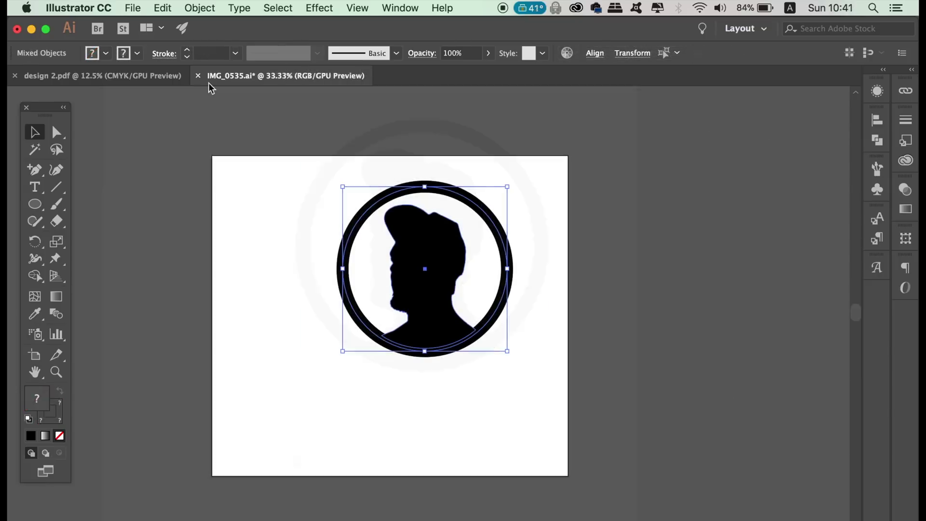
# Step: Outline the ring's stroke and unite it with the silhouette into one shape
pyautogui.click(198, 7)
pyautogui.moveTo(247, 313)
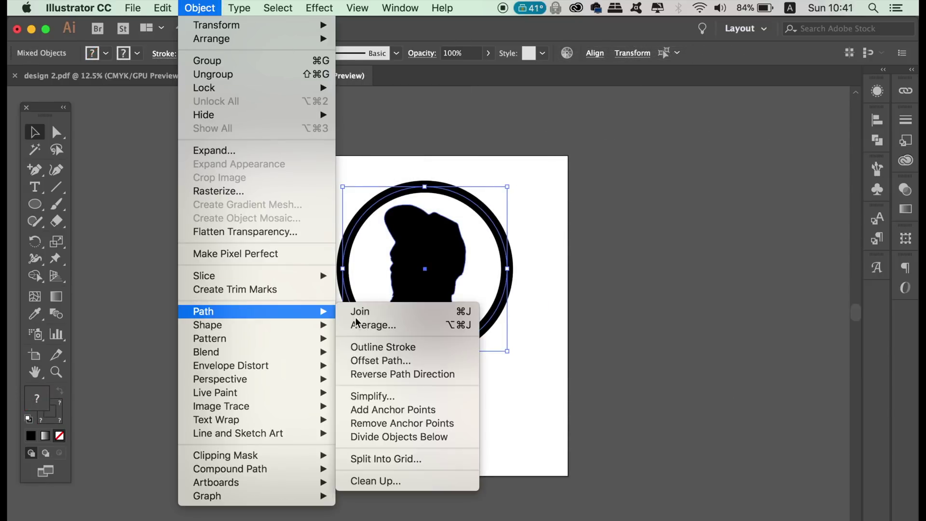
pyautogui.click(394, 353)
pyautogui.moveTo(478, 157); pyautogui.dragTo(550, 363)
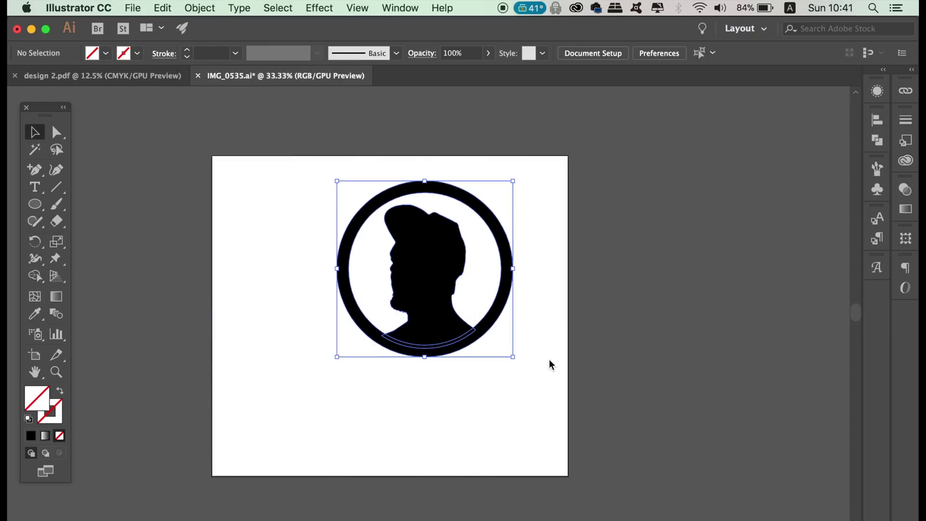
pyautogui.click(877, 140)
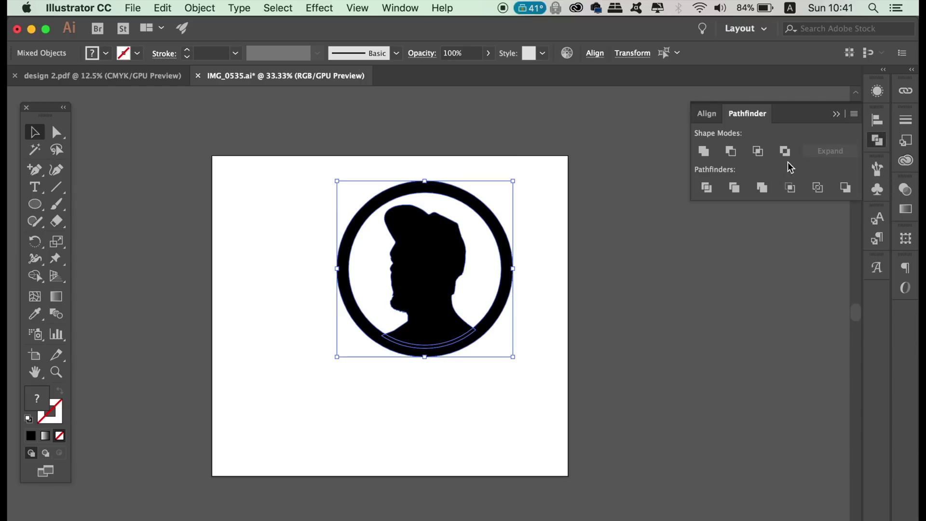
pyautogui.click(705, 153)
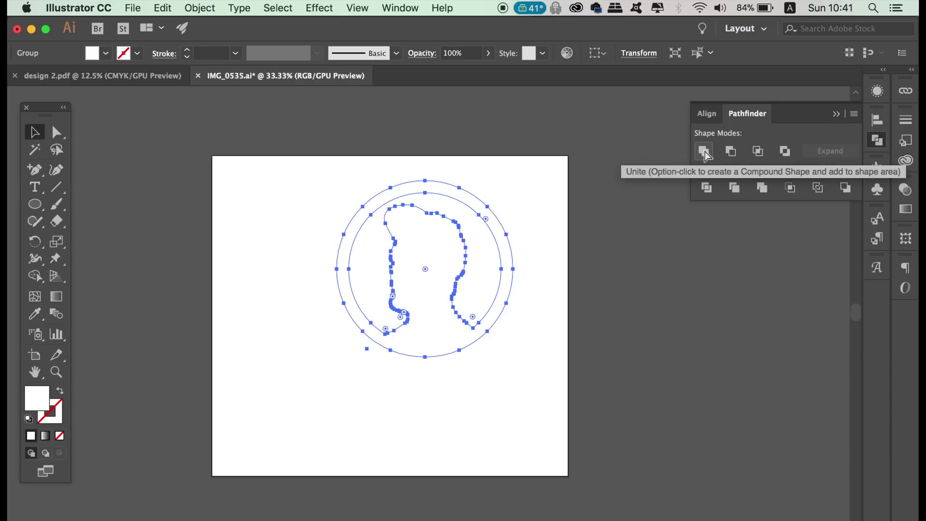
# Step: Move the merged emblem off the artboard to the upper right
pyautogui.moveTo(519, 290); pyautogui.dragTo(645, 314)
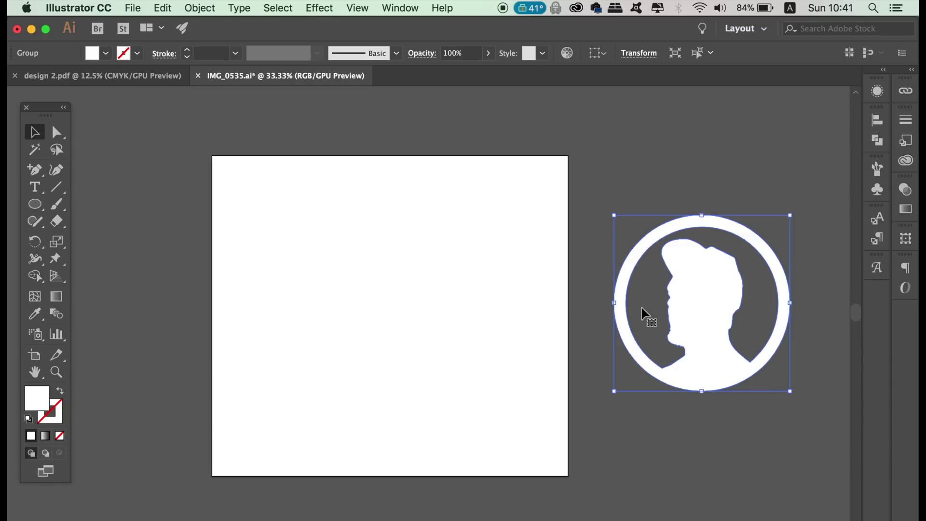
pyautogui.click(514, 252)
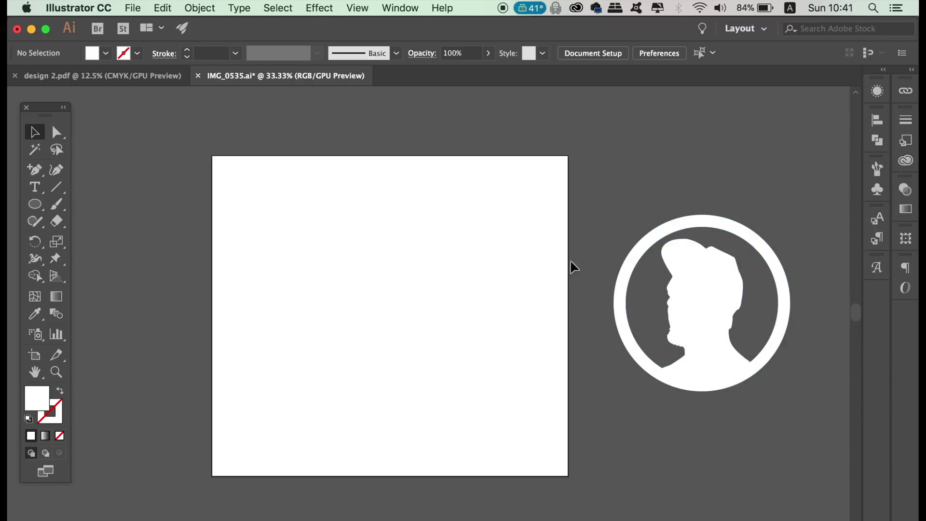
pyautogui.moveTo(707, 306); pyautogui.dragTo(711, 194)
# Step: Draw a circle on the artboard and fill it with the dark grey background colour
pyautogui.click(629, 307)
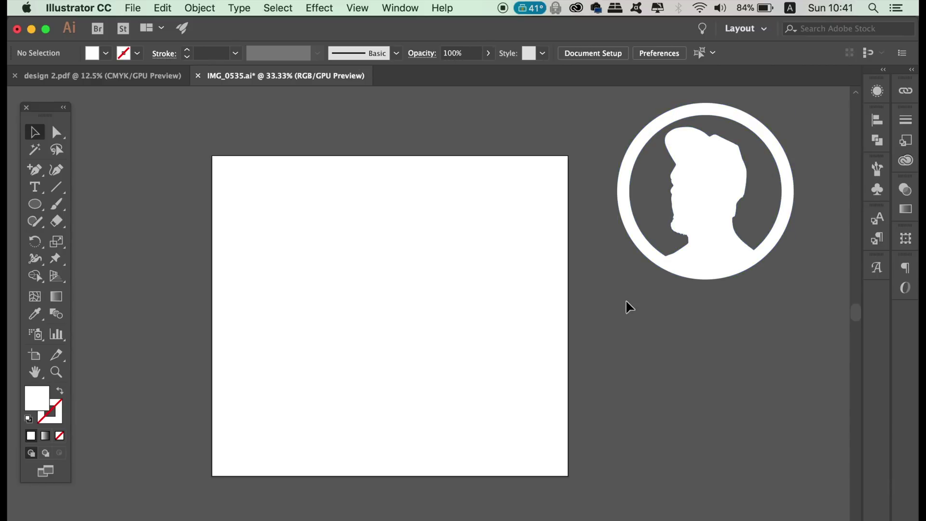
pyautogui.press('l')
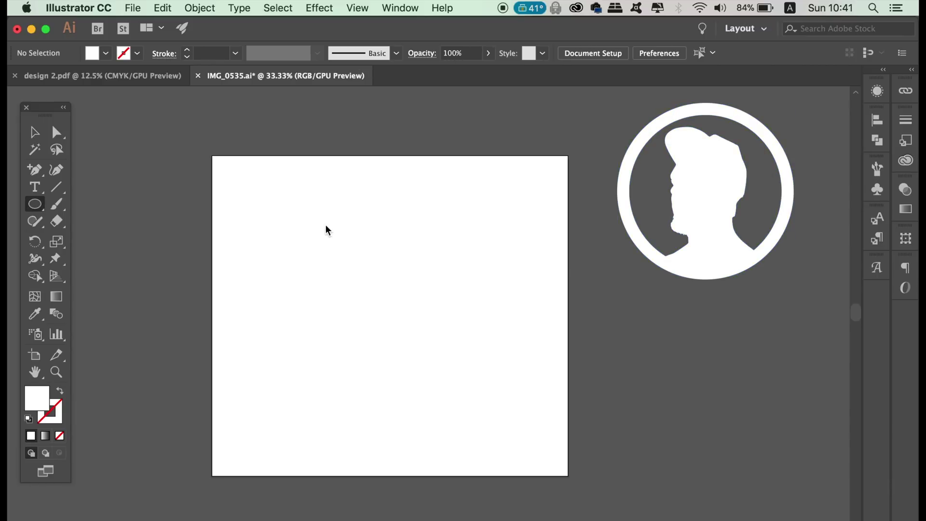
pyautogui.moveTo(262, 196); pyautogui.dragTo(356, 298)
pyautogui.click(34, 314)
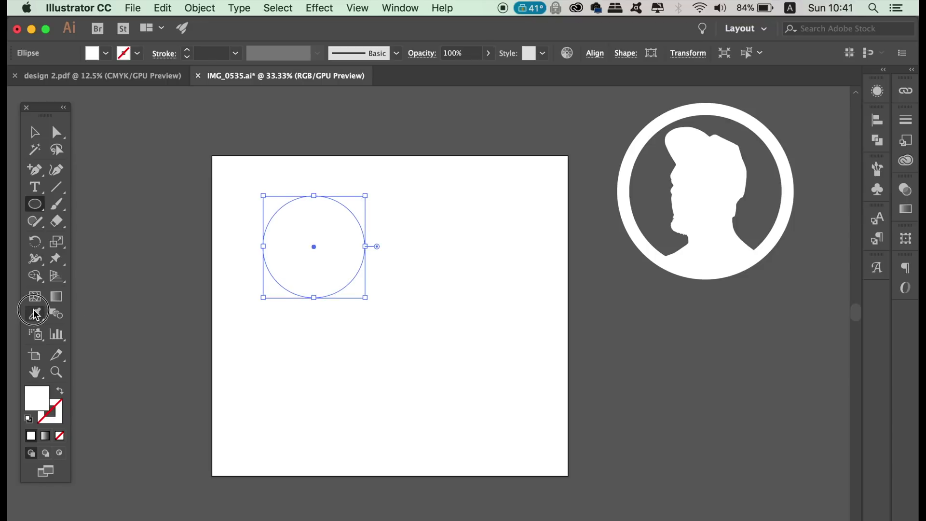
pyautogui.click(162, 306)
# Step: Move the circle toward the centre and pull its top anchor up into a tall teardrop
pyautogui.press('v')
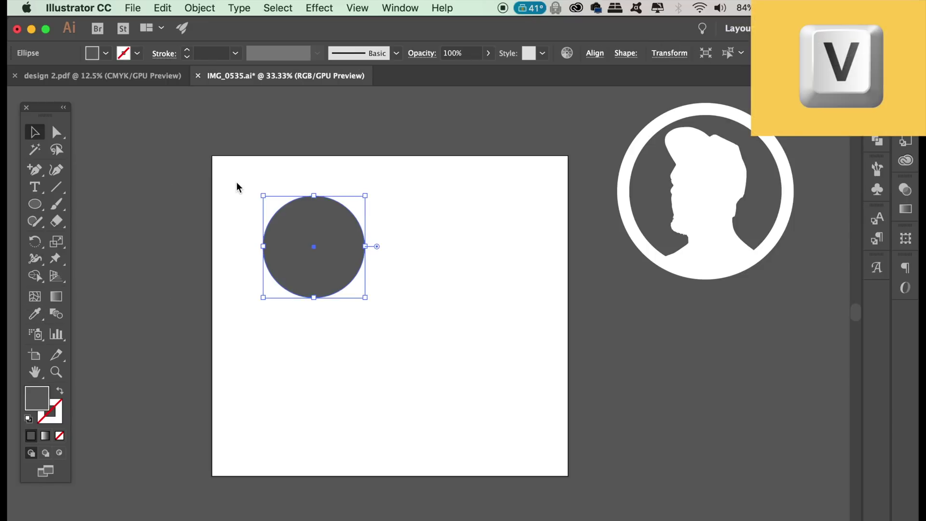
pyautogui.moveTo(309, 271); pyautogui.dragTo(390, 361)
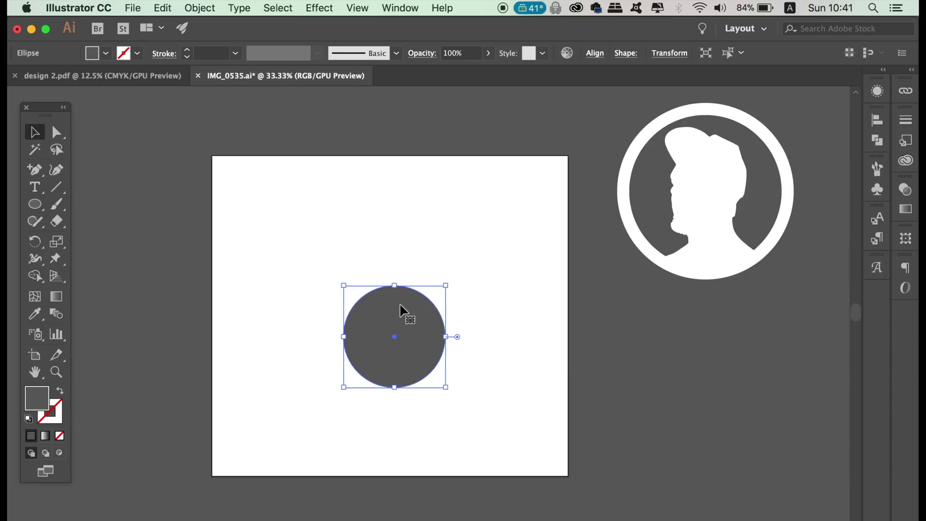
pyautogui.press('a')
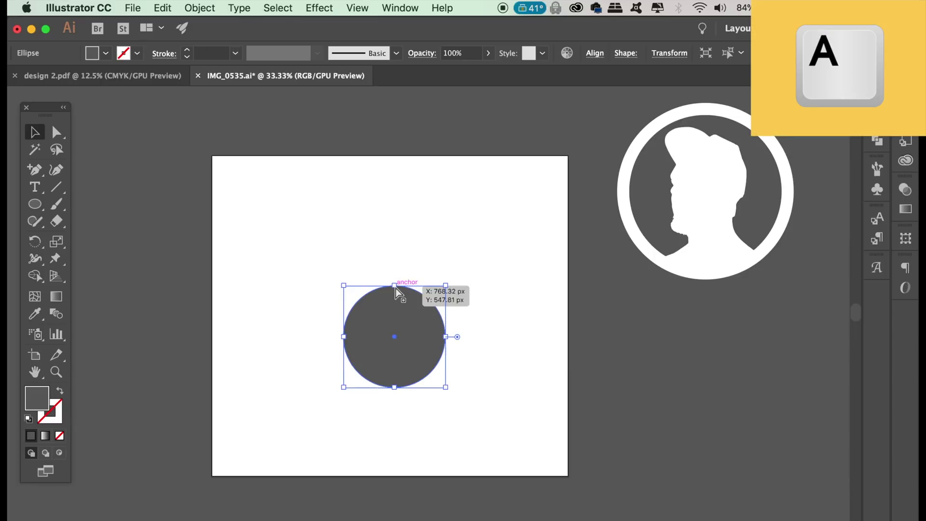
pyautogui.moveTo(396, 292); pyautogui.dragTo(393, 111)
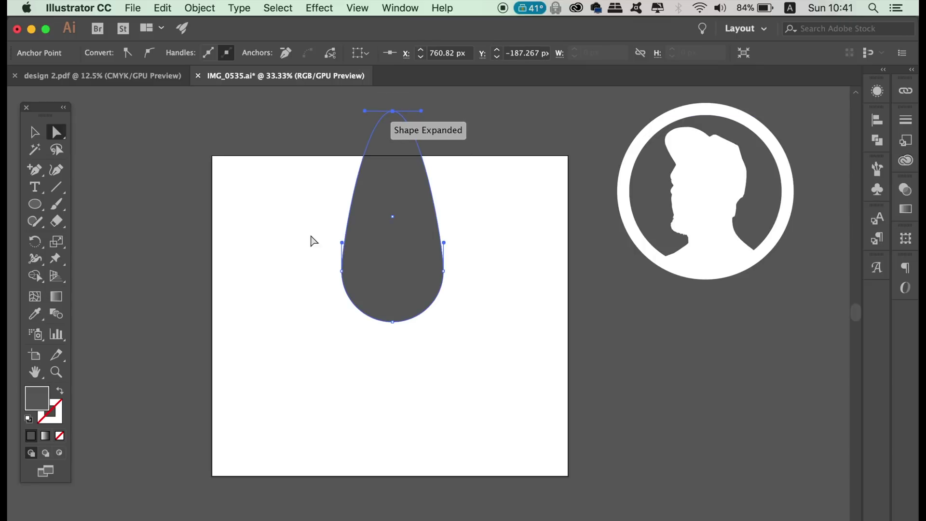
pyautogui.press('v')
pyautogui.moveTo(406, 274); pyautogui.dragTo(420, 344)
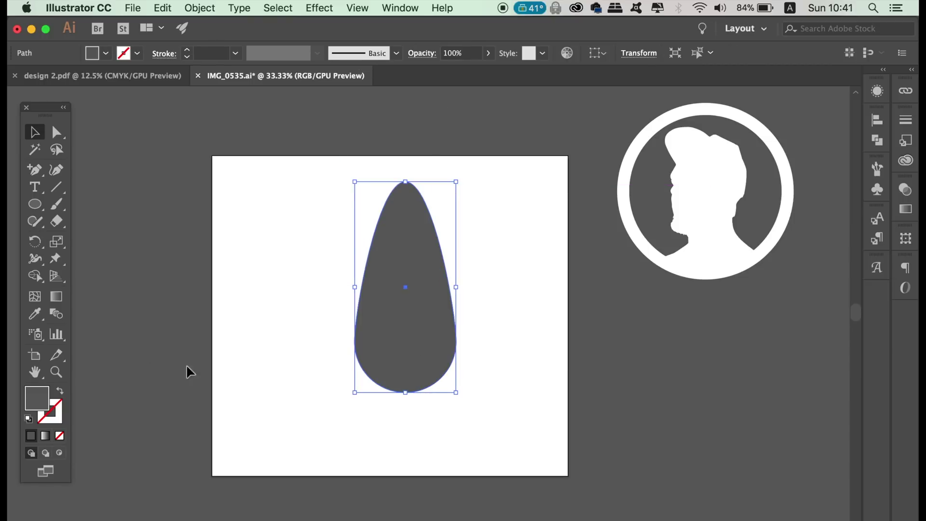
# Step: Fill the teardrop with a gradient whose left stop is a deep CMYK orange
pyautogui.click(44, 435)
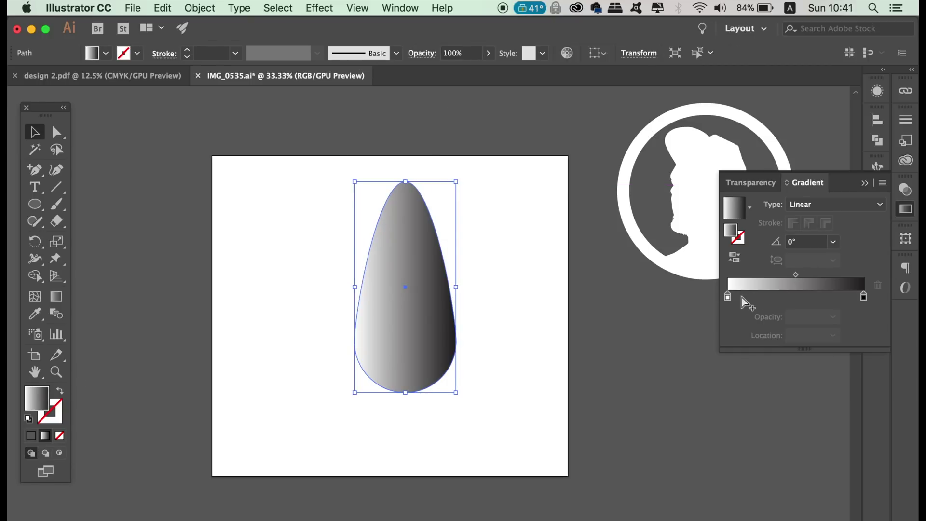
pyautogui.doubleClick(728, 296)
pyautogui.click(861, 312)
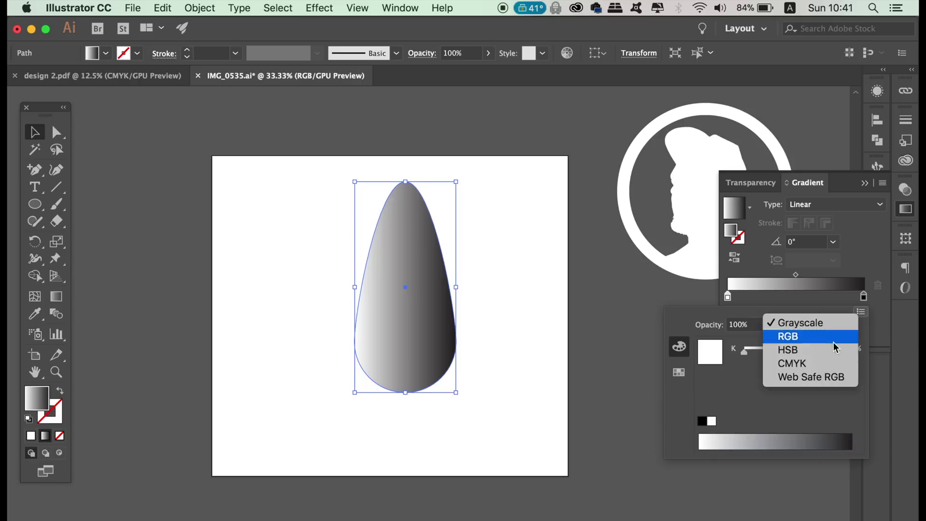
pyautogui.click(784, 362)
pyautogui.moveTo(720, 434)
pyautogui.mouseDown()
pyautogui.moveTo(735, 431)
pyautogui.moveTo(717, 435)
pyautogui.mouseUp()
pyautogui.moveTo(763, 370); pyautogui.dragTo(786, 372)
pyautogui.click(865, 296)
# Step: Set the right gradient stop to a CMYK magenta-purple with black at 25
pyautogui.doubleClick(864, 296)
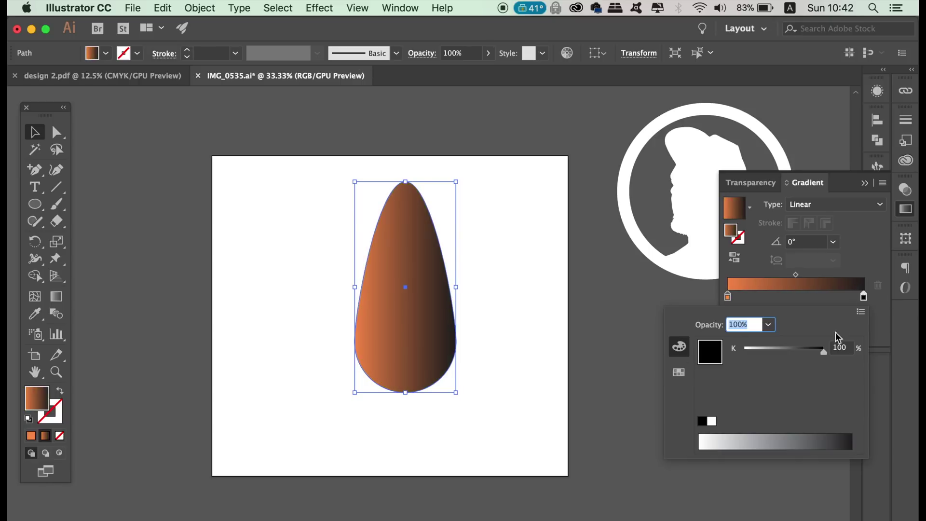
pyautogui.click(861, 311)
pyautogui.click(784, 362)
pyautogui.click(829, 437)
pyautogui.click(765, 404)
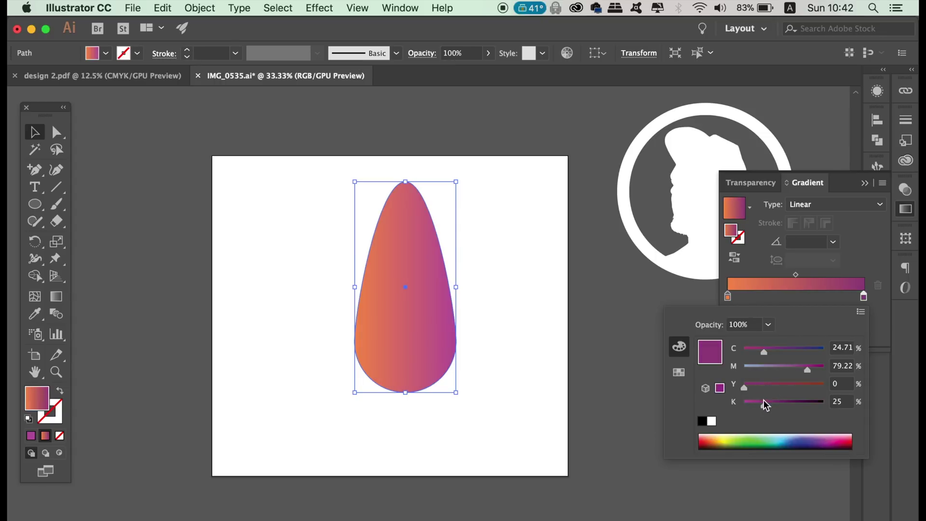
pyautogui.click(797, 279)
# Step: Shift the gradient midpoint to 57.21% and set the angle to 30°
pyautogui.moveTo(797, 279); pyautogui.dragTo(806, 275)
pyautogui.click(833, 241)
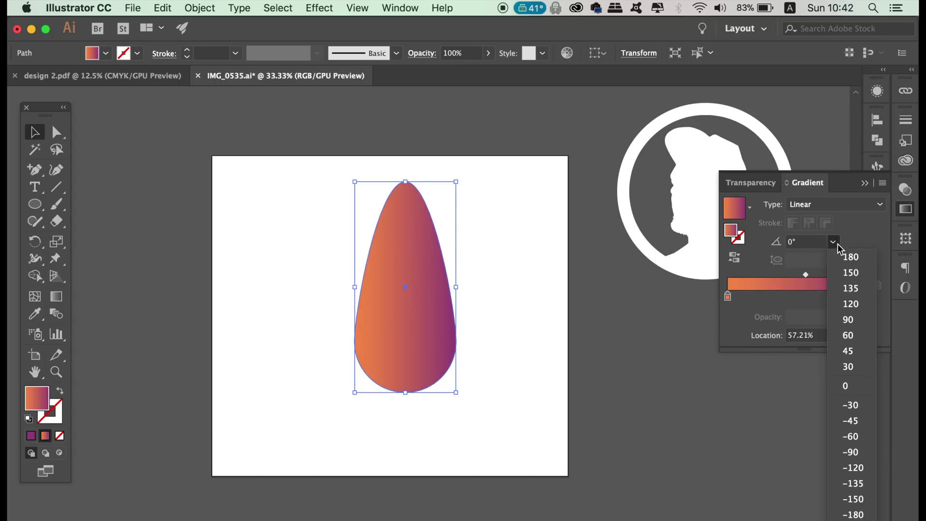
pyautogui.click(850, 367)
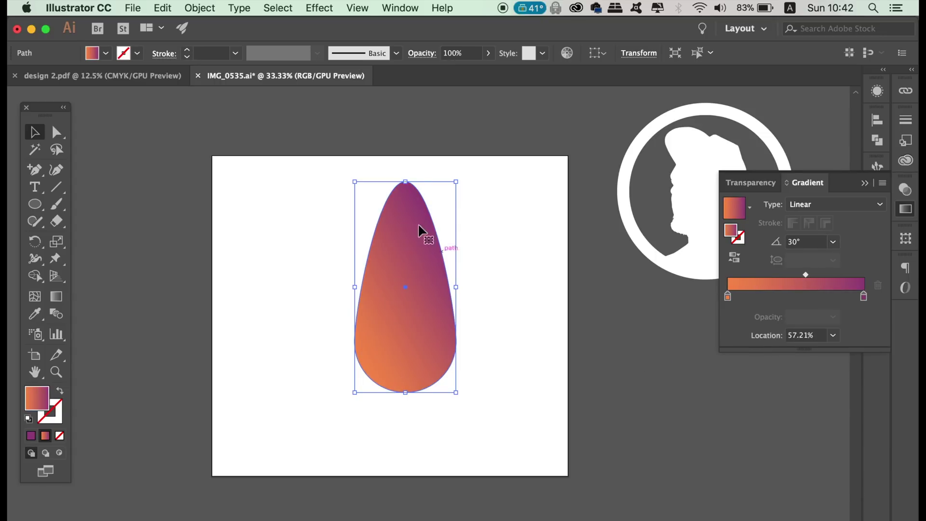
pyautogui.click(249, 205)
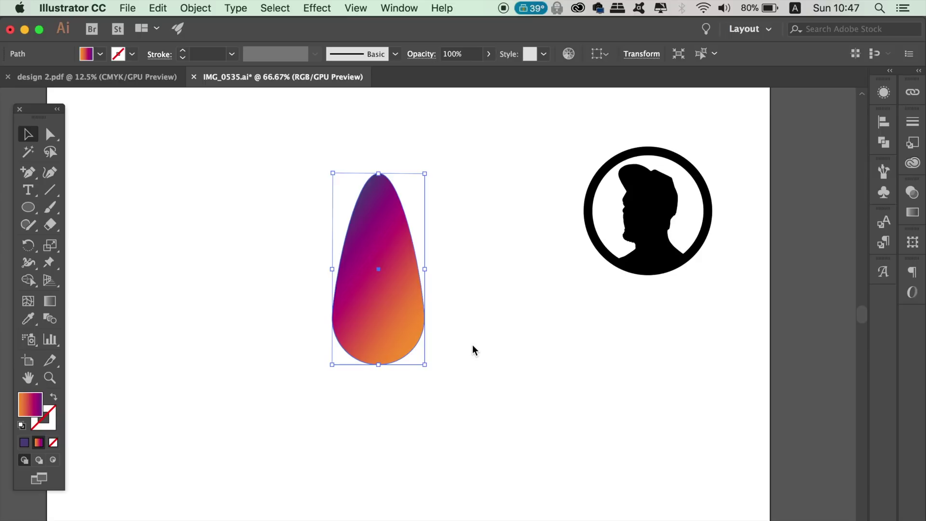
# Step: Rotate a copy of the petal 18° around its bottom anchor with the Rotate tool
pyautogui.press('r')
pyautogui.press('r')
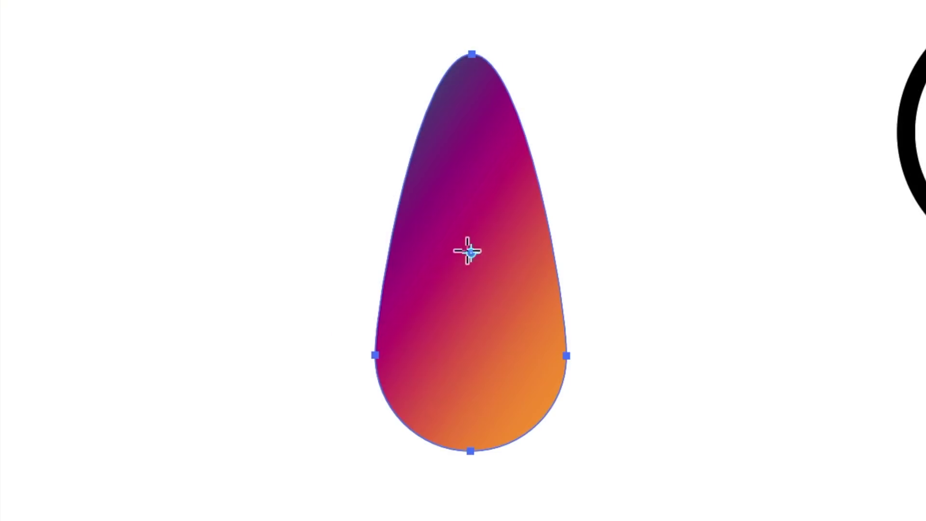
pyautogui.moveTo(378, 272); pyautogui.dragTo(378, 329)
pyautogui.moveTo(470, 378); pyautogui.dragTo(471, 452)
pyautogui.press('alt')
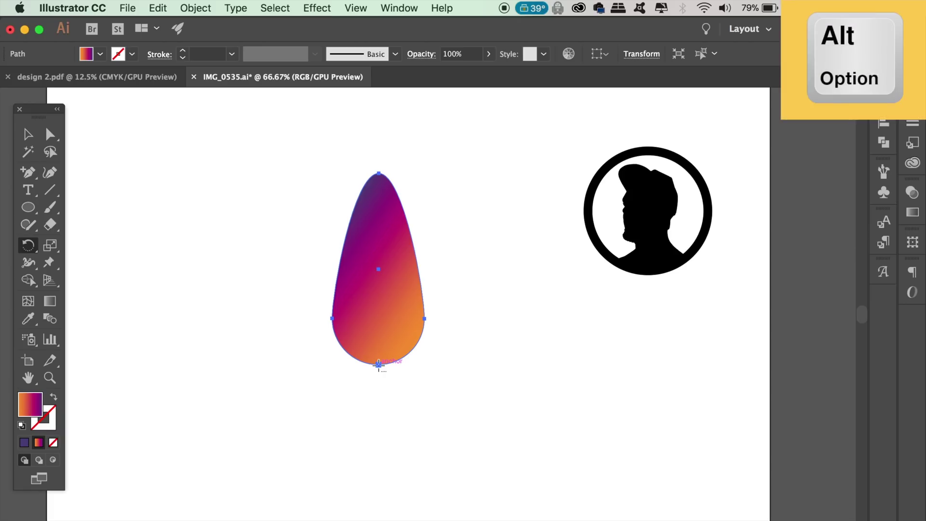
pyautogui.keyDown('alt'); pyautogui.click(379, 366); pyautogui.keyUp('alt')
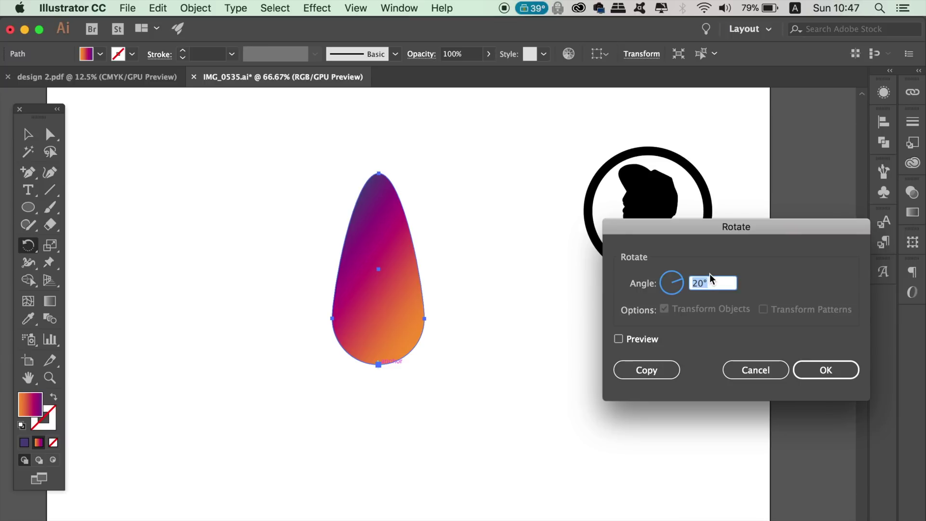
pyautogui.write('18')
pyautogui.click(626, 340)
pyautogui.click(627, 340)
pyautogui.click(650, 374)
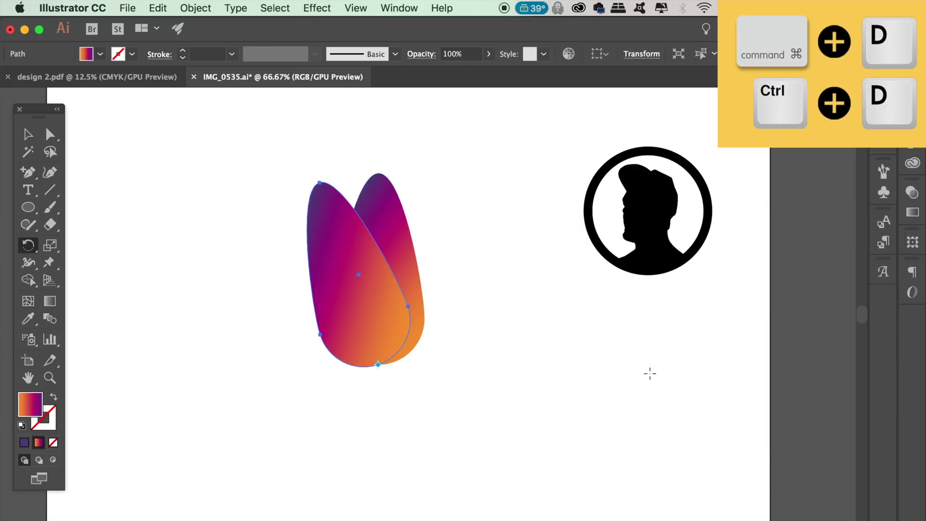
# Step: Repeat the 18° rotated copy with Cmd+D to add more petals to the fan
pyautogui.press('super+d')
pyautogui.press('super+d')
pyautogui.press('super+d')
pyautogui.press('super+d')
pyautogui.press('super+d')
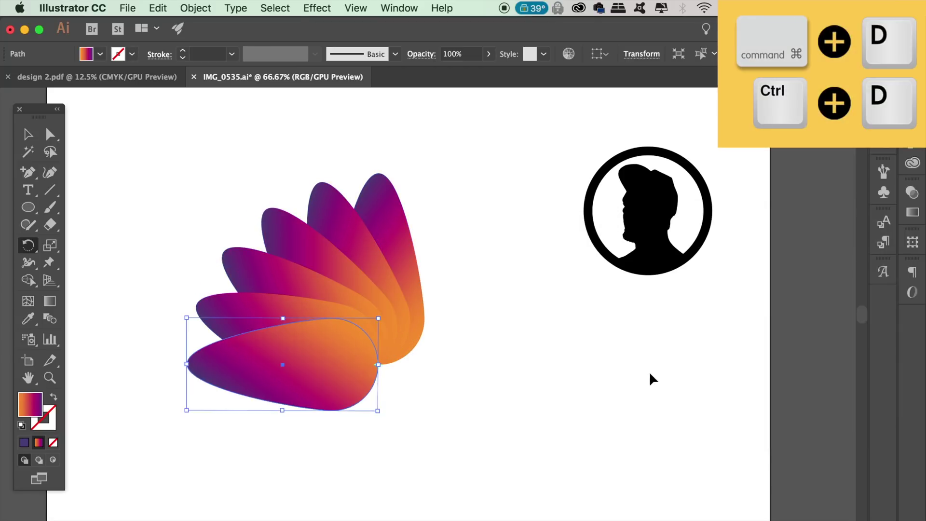
pyautogui.press('super+d')
pyautogui.moveTo(377, 460); pyautogui.dragTo(427, 439)
pyautogui.click(589, 373)
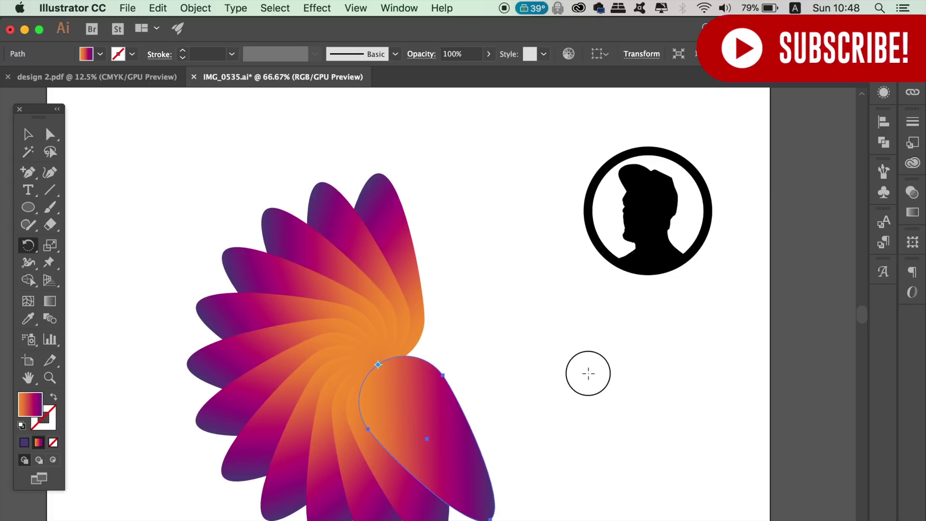
# Step: Select all the petals, rotate the fan upright, and move it up and right
pyautogui.click(28, 137)
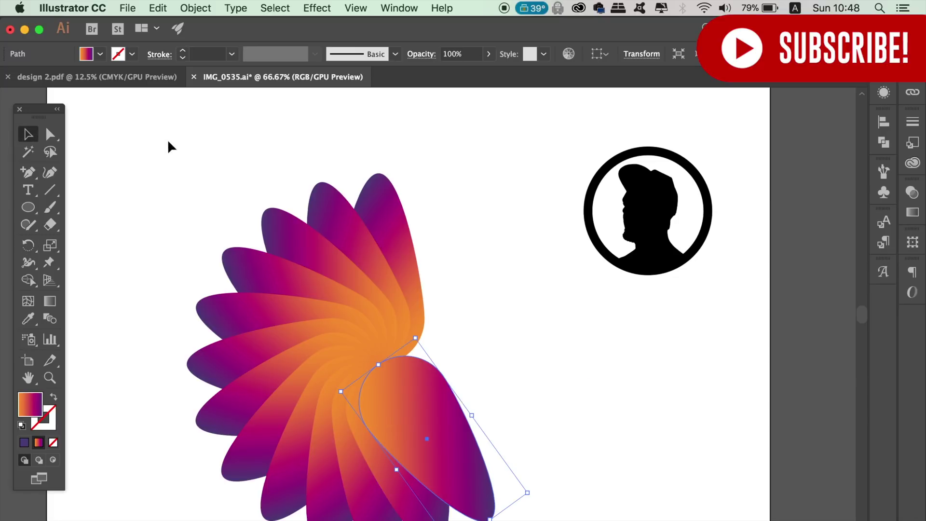
pyautogui.click(169, 144)
pyautogui.moveTo(193, 131); pyautogui.dragTo(483, 497)
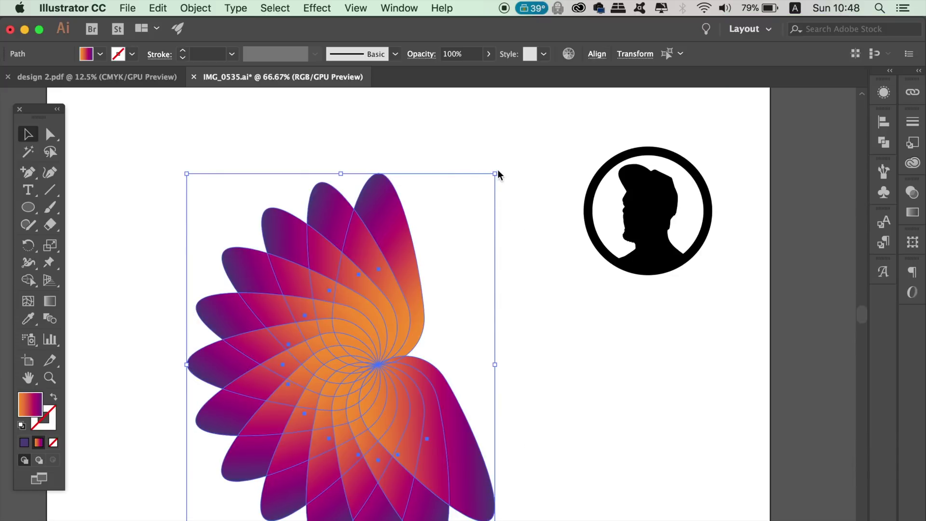
pyautogui.moveTo(502, 174); pyautogui.dragTo(518, 478)
pyautogui.moveTo(525, 277); pyautogui.dragTo(527, 457)
pyautogui.moveTo(401, 407); pyautogui.dragTo(464, 295)
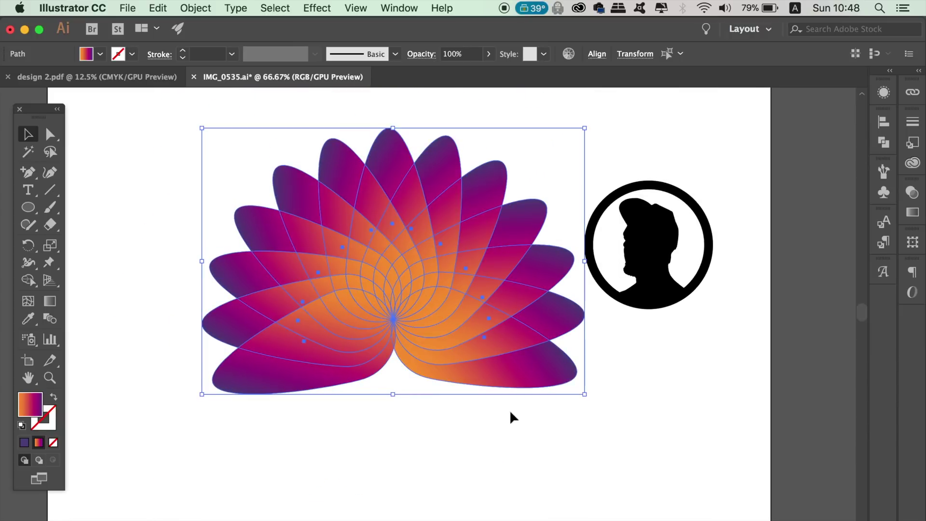
pyautogui.click(511, 418)
# Step: Make the portrait group a compound path and move it onto the flower's centre
pyautogui.moveTo(611, 406); pyautogui.dragTo(573, 421)
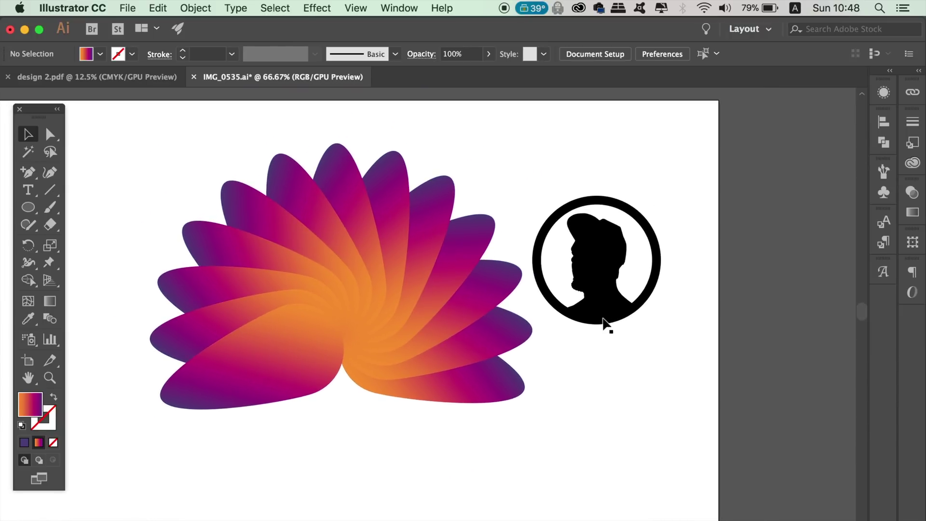
pyautogui.click(602, 316)
pyautogui.click(198, 8)
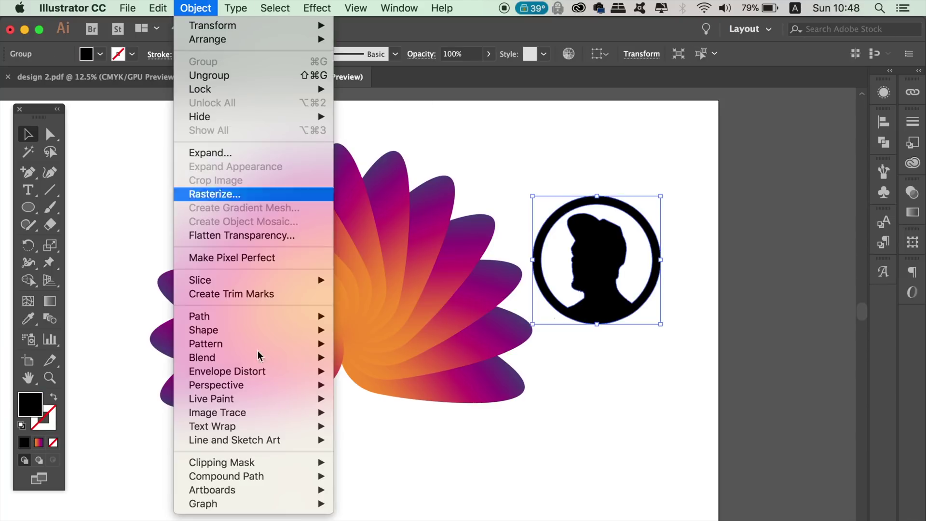
pyautogui.moveTo(264, 465)
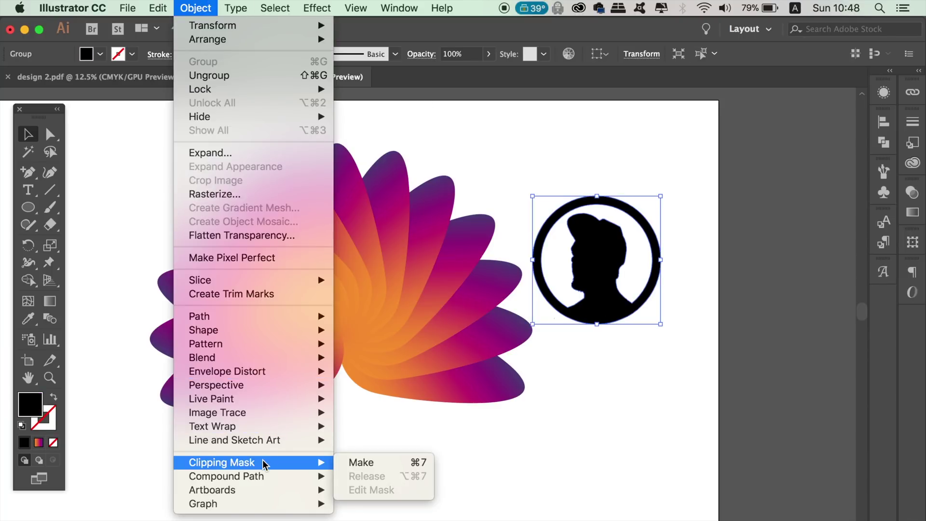
pyautogui.moveTo(312, 476)
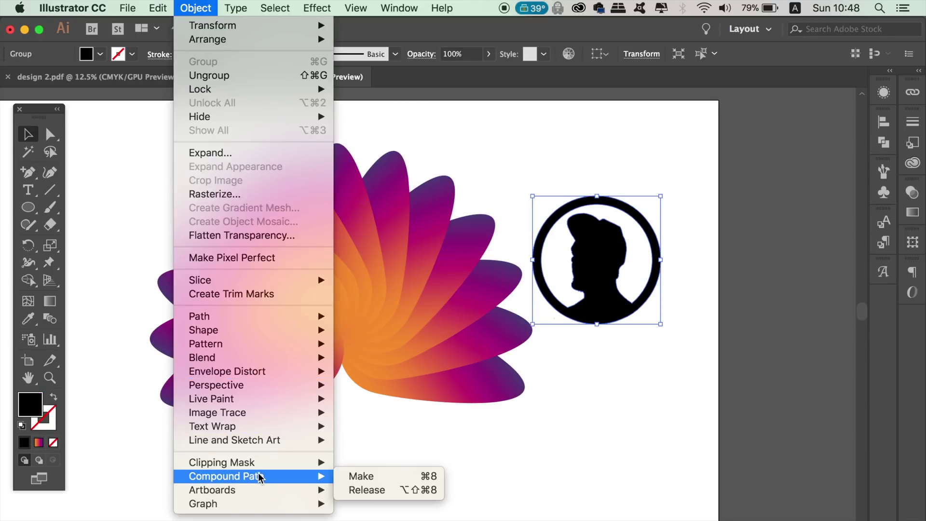
pyautogui.click(365, 476)
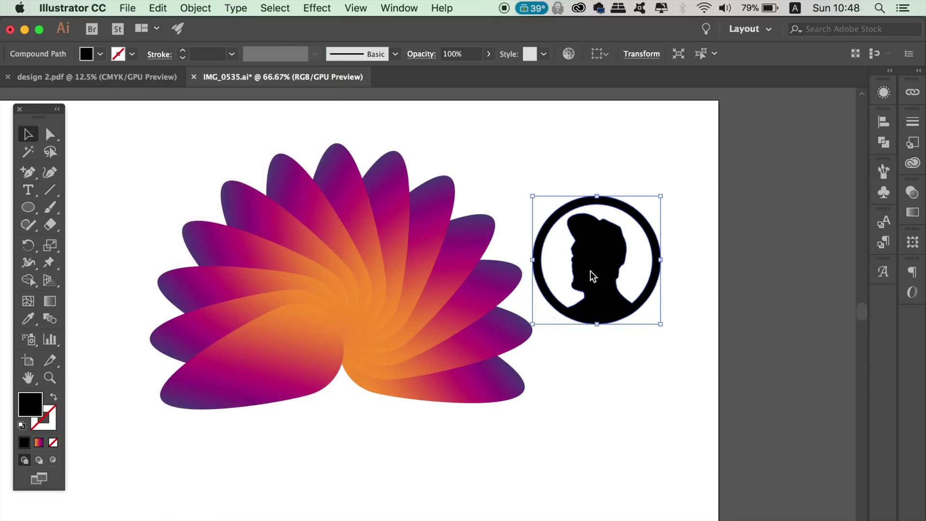
pyautogui.moveTo(592, 275); pyautogui.dragTo(347, 300)
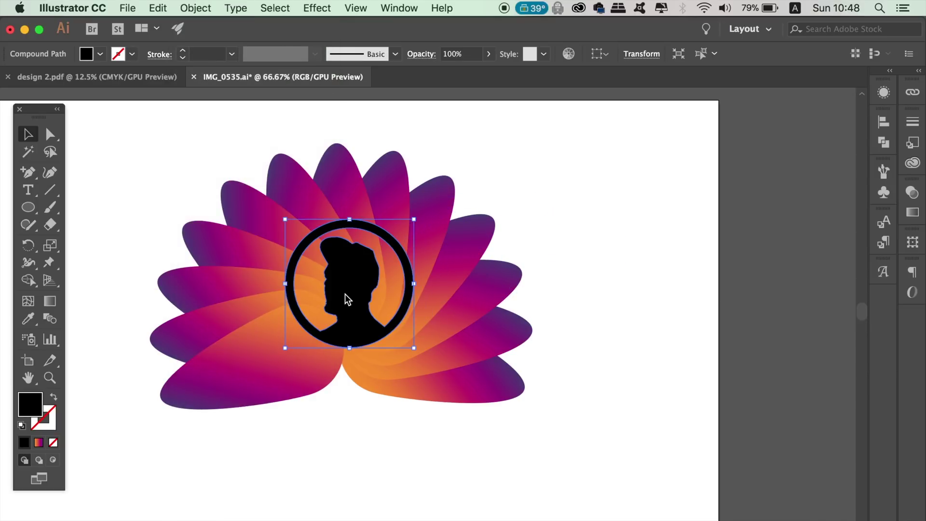
# Step: Bring the portrait in front of the petals, nudge it, and enlarge it slightly
pyautogui.click(207, 8)
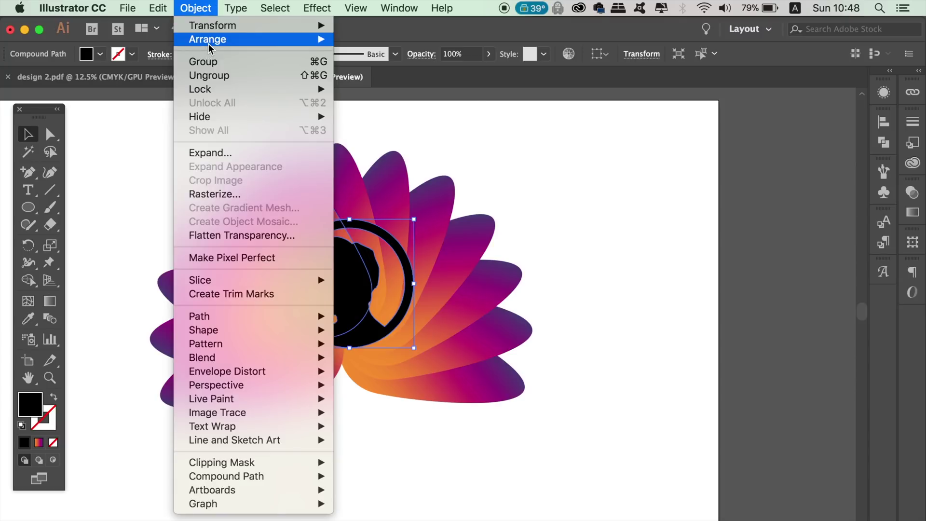
pyautogui.moveTo(217, 39)
pyautogui.press('shift+super+bracketright')
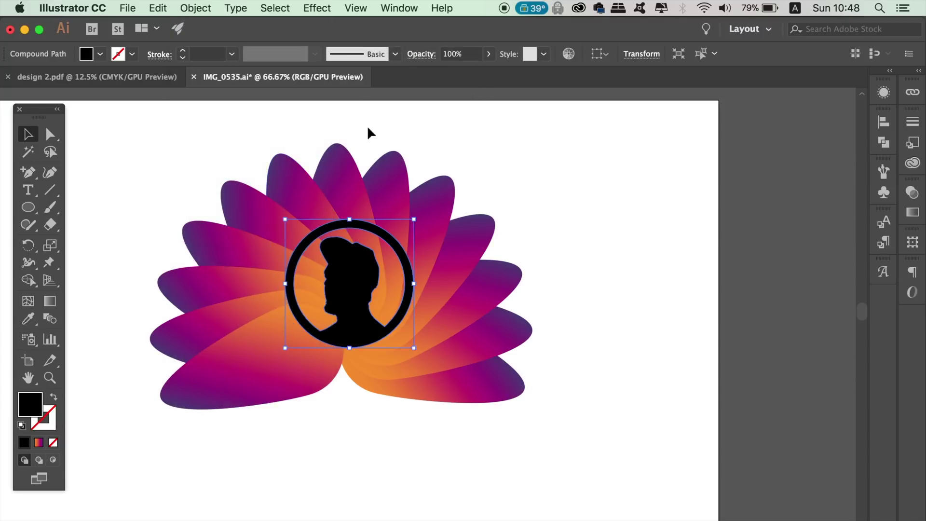
pyautogui.moveTo(351, 304); pyautogui.dragTo(341, 302)
pyautogui.moveTo(404, 217); pyautogui.dragTo(432, 189)
pyautogui.click(538, 201)
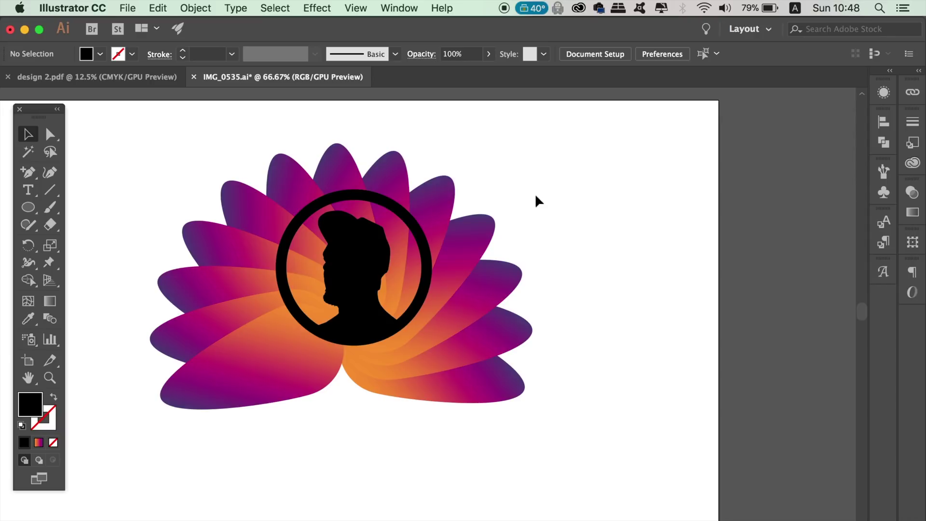
pyautogui.moveTo(204, 135); pyautogui.dragTo(437, 384)
pyautogui.rightClick(401, 313)
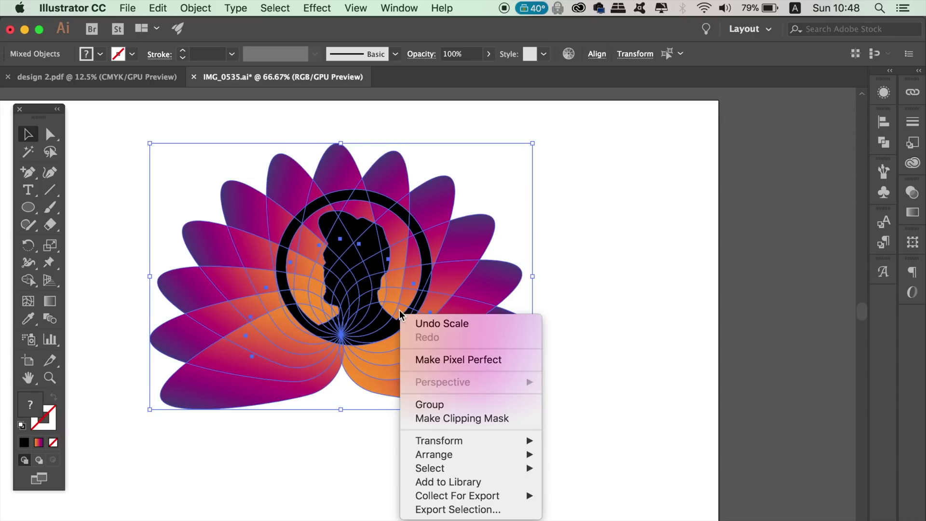
pyautogui.click(488, 419)
pyautogui.click(522, 428)
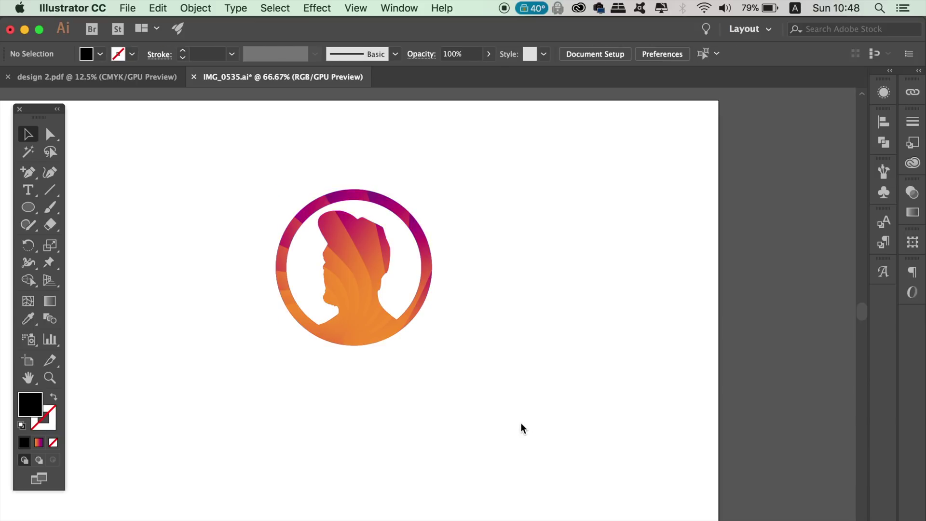
pyautogui.press('super+z')
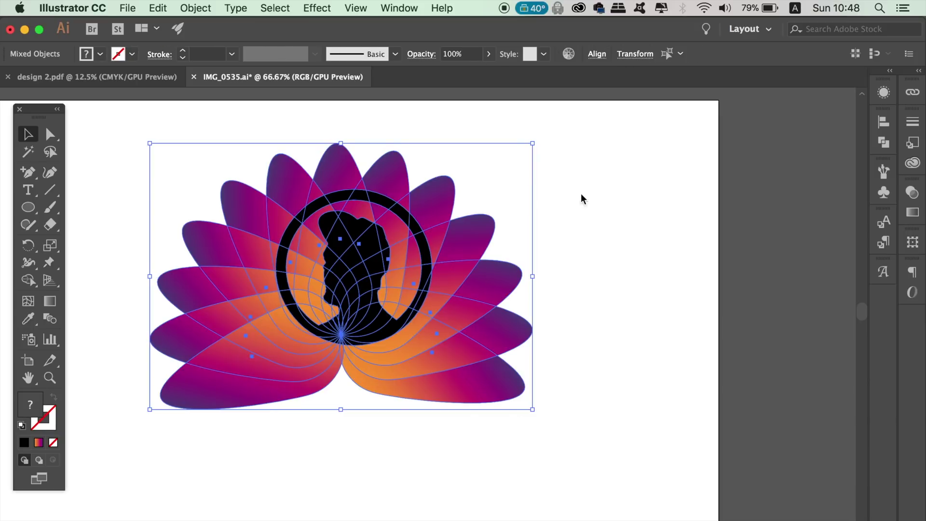
# Step: Enlarge the ring and silhouette over the petals, shifting it slightly left and down
pyautogui.click(535, 215)
pyautogui.click(355, 314)
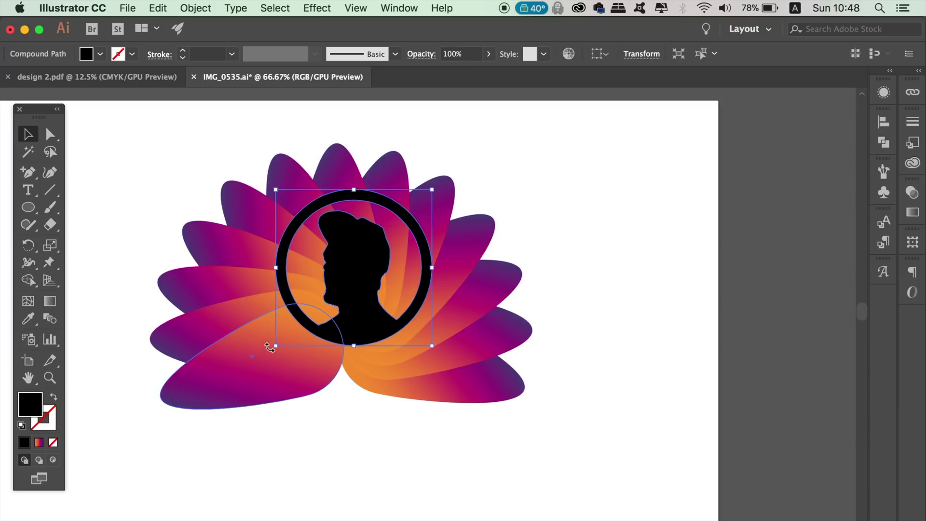
pyautogui.moveTo(273, 346)
pyautogui.mouseDown()
pyautogui.moveTo(246, 363)
pyautogui.moveTo(265, 357)
pyautogui.mouseUp()
pyautogui.moveTo(432, 191)
pyautogui.mouseDown()
pyautogui.moveTo(447, 179)
pyautogui.moveTo(439, 182)
pyautogui.mouseUp()
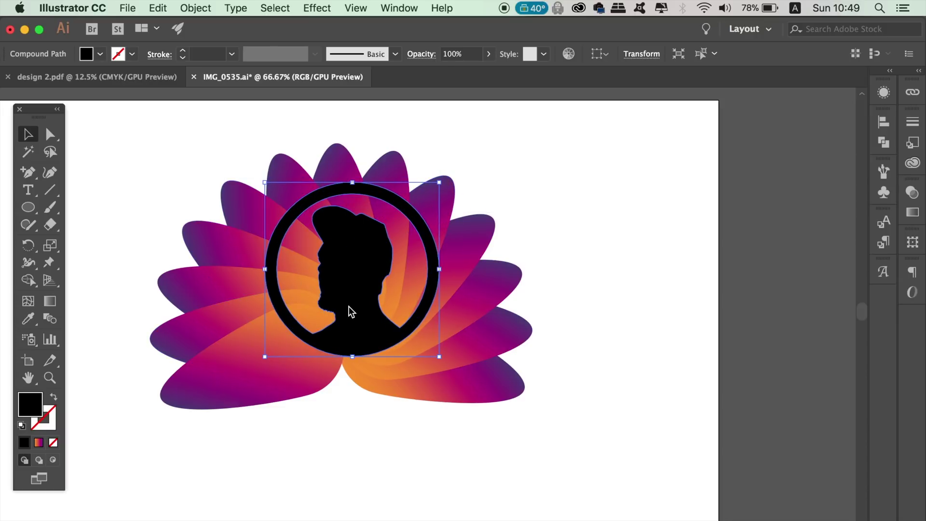
pyautogui.moveTo(353, 317); pyautogui.dragTo(341, 322)
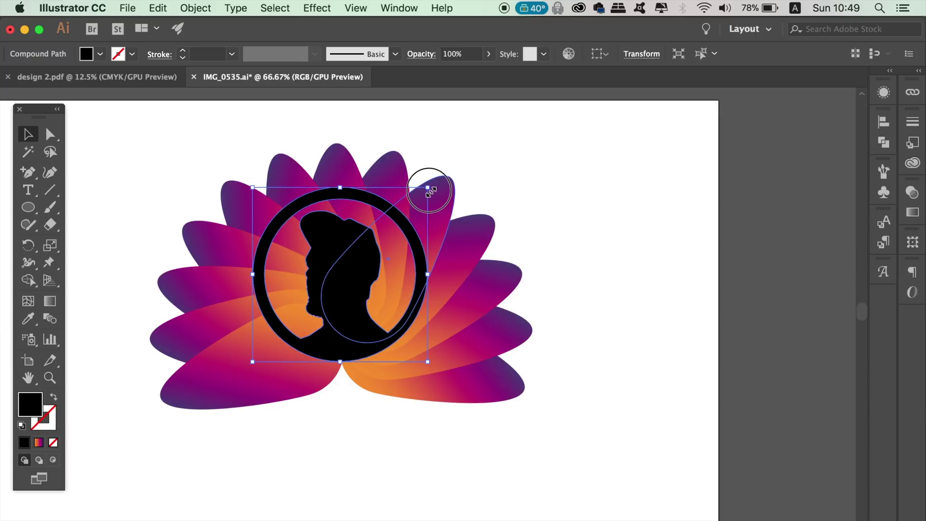
pyautogui.moveTo(431, 191); pyautogui.dragTo(433, 182)
pyautogui.click(453, 159)
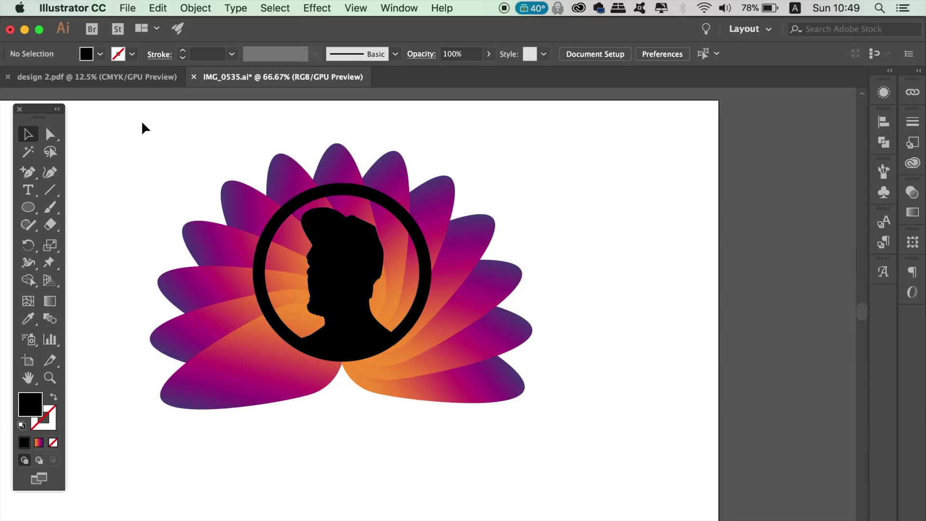
# Step: Select all the artwork and make a clipping mask from the portrait emblem
pyautogui.moveTo(143, 124); pyautogui.dragTo(442, 341)
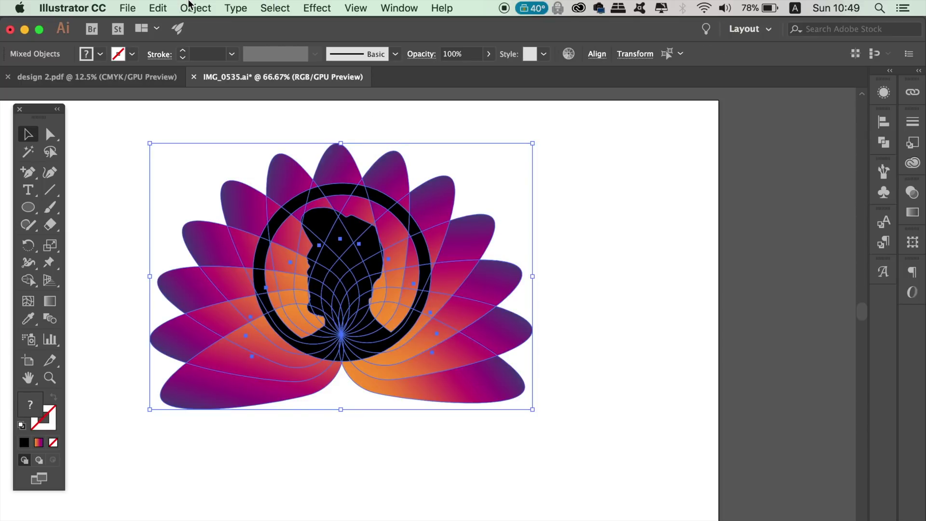
pyautogui.rightClick(360, 257)
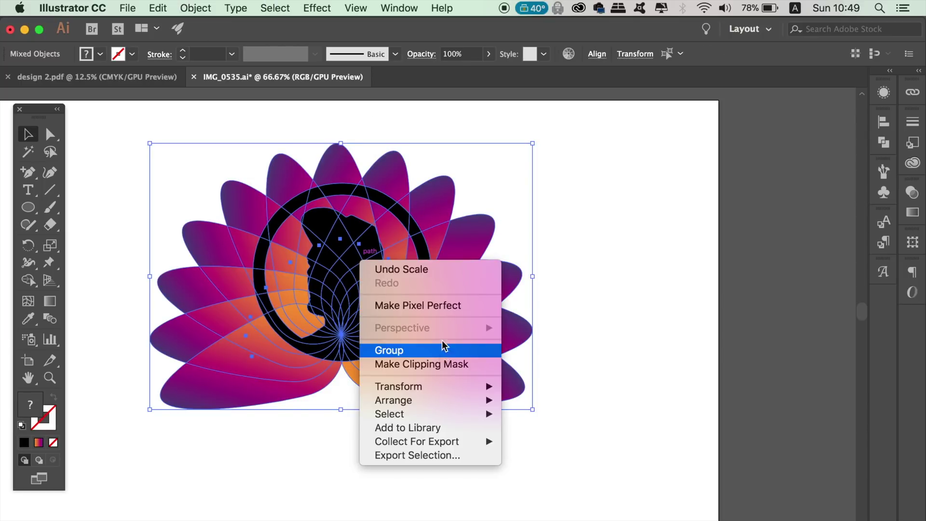
pyautogui.click(448, 368)
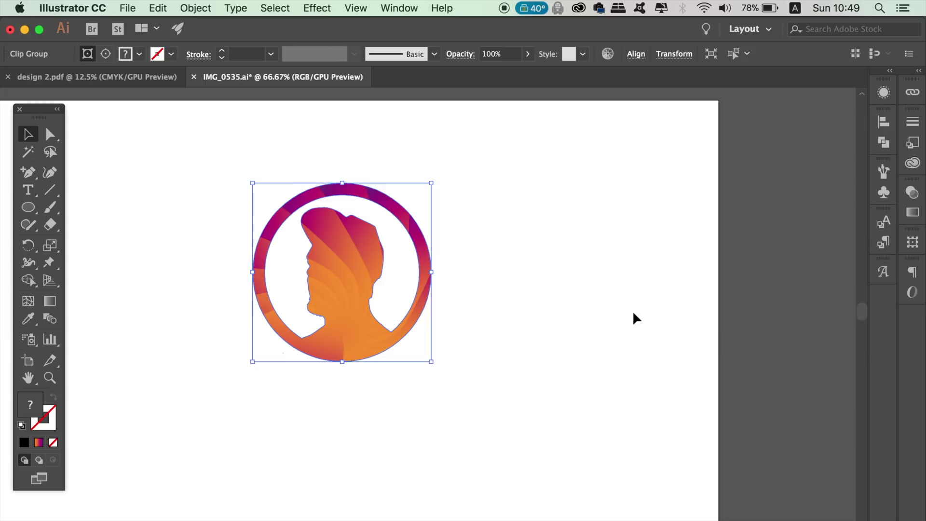
pyautogui.click(636, 319)
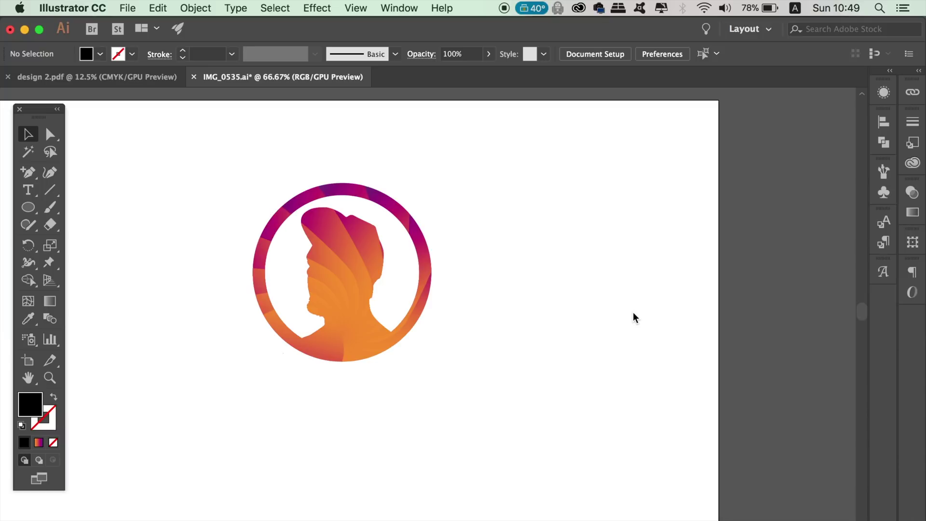
# Step: Undo the clipping mask, then move the ring-and-silhouette shape and scale it down
pyautogui.press('super+minus')
pyautogui.press('super+minus')
pyautogui.press('super+equal')
pyautogui.press('super+equal')
pyautogui.press('super+equal')
pyautogui.press('super+z')
pyautogui.press('super+z')
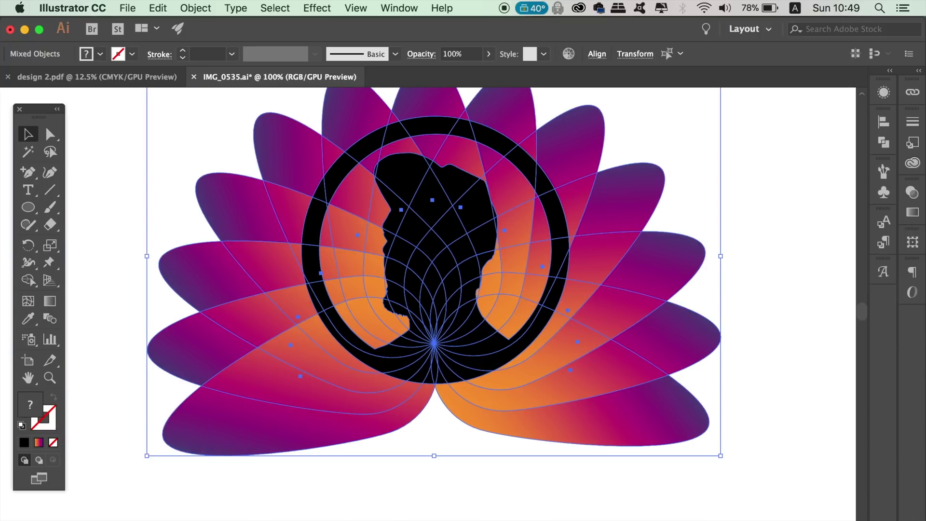
pyautogui.click(366, 423)
pyautogui.click(438, 387)
pyautogui.moveTo(442, 366); pyautogui.dragTo(446, 321)
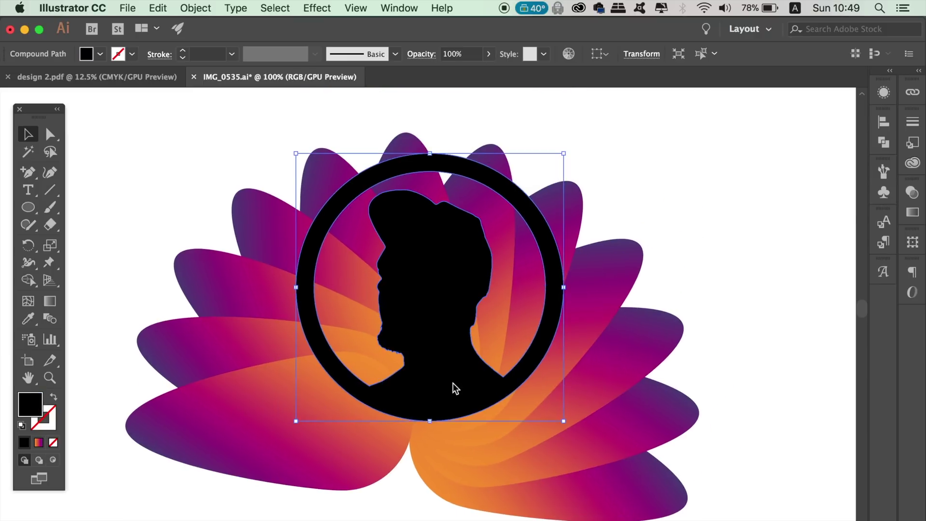
pyautogui.moveTo(564, 154); pyautogui.dragTo(538, 184)
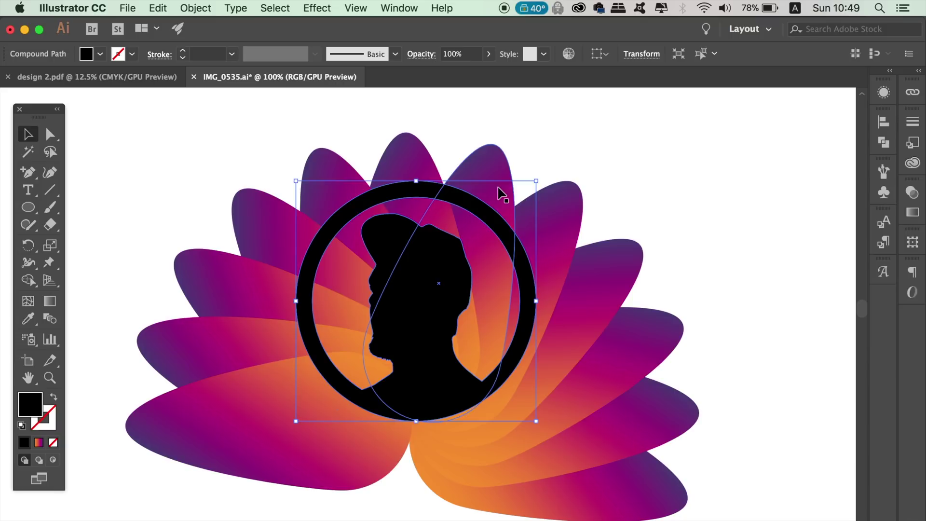
pyautogui.click(385, 189)
# Step: Select all and clip the gradient petals to the smaller ring and silhouette, then zoom out
pyautogui.press('super+a')
pyautogui.click(196, 8)
pyautogui.moveTo(271, 461)
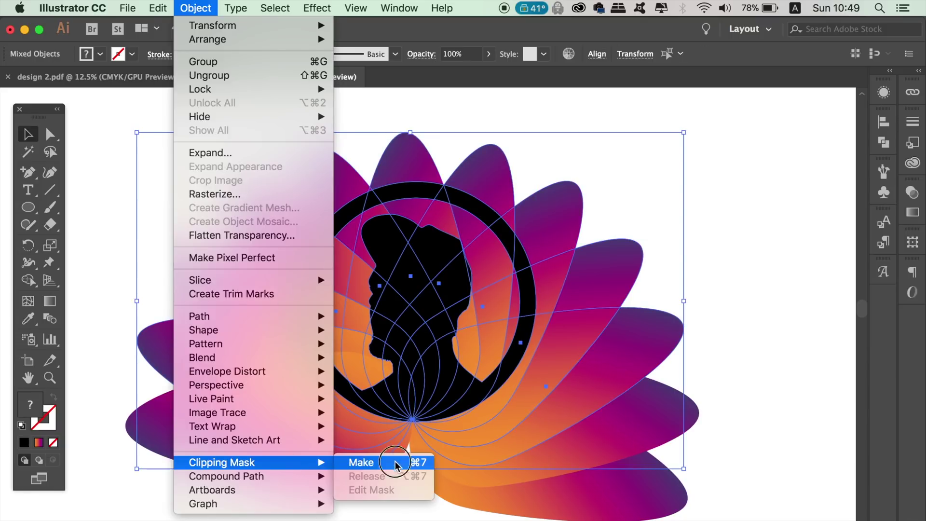
pyautogui.click(391, 461)
pyautogui.press('super+z')
pyautogui.click(259, 140)
pyautogui.press('super+a')
pyautogui.click(196, 8)
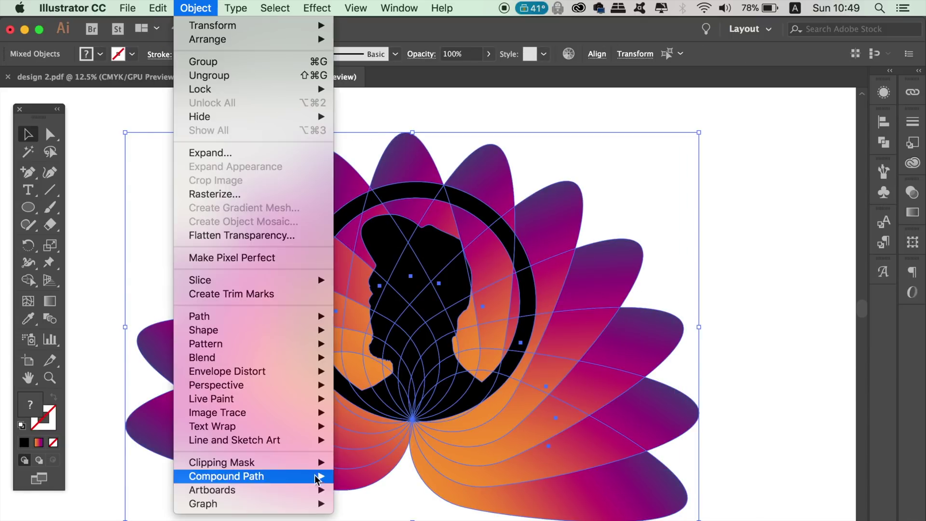
pyautogui.moveTo(299, 462)
pyautogui.click(390, 467)
pyautogui.click(695, 244)
pyautogui.press('super+minus')
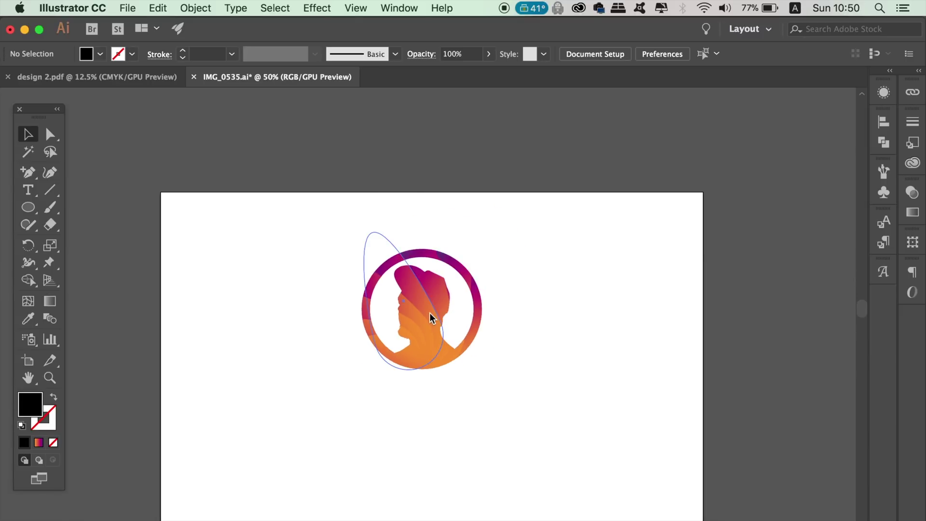
# Step: Reposition the clipped logo so it sits back on the artboard
pyautogui.moveTo(432, 319); pyautogui.dragTo(429, 197)
pyautogui.scroll(5, 600, 240)
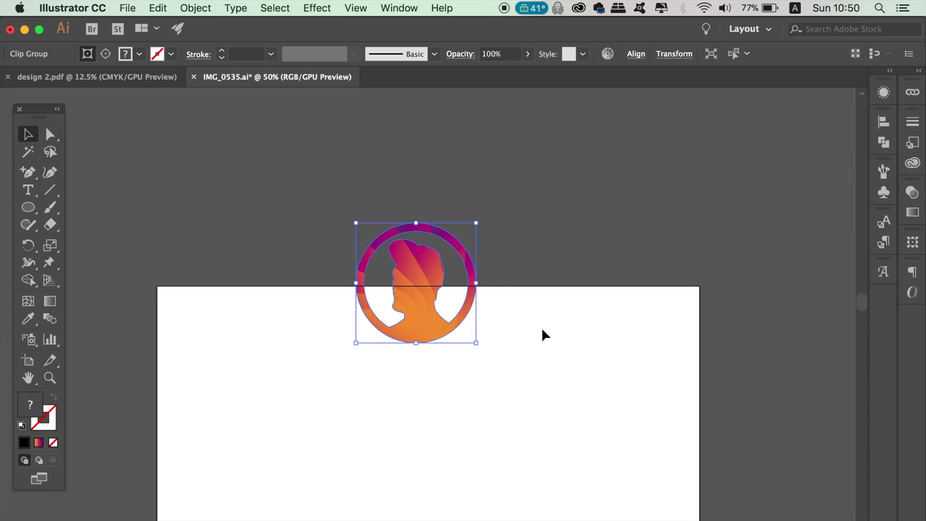
pyautogui.moveTo(426, 329); pyautogui.dragTo(415, 220)
pyautogui.click(600, 256)
pyautogui.click(600, 241)
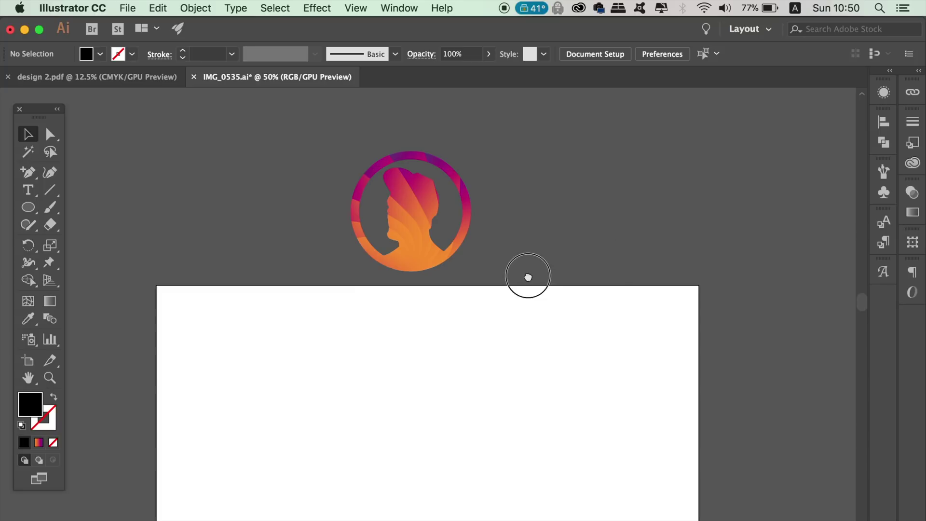
pyautogui.moveTo(530, 275); pyautogui.dragTo(568, 195)
pyautogui.moveTo(453, 155); pyautogui.dragTo(431, 334)
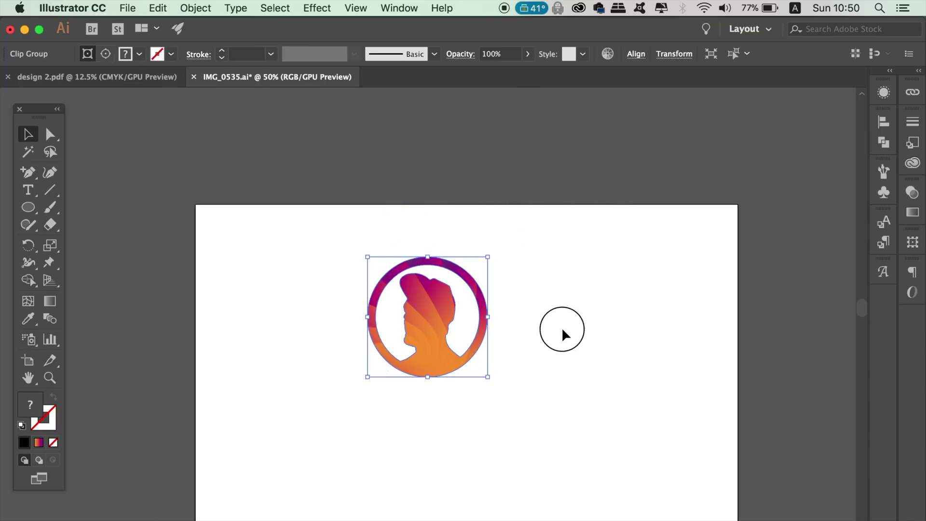
pyautogui.click(555, 333)
# Step: Draw a white-filled circle matching the logo's ring with the Ellipse tool
pyautogui.click(29, 320)
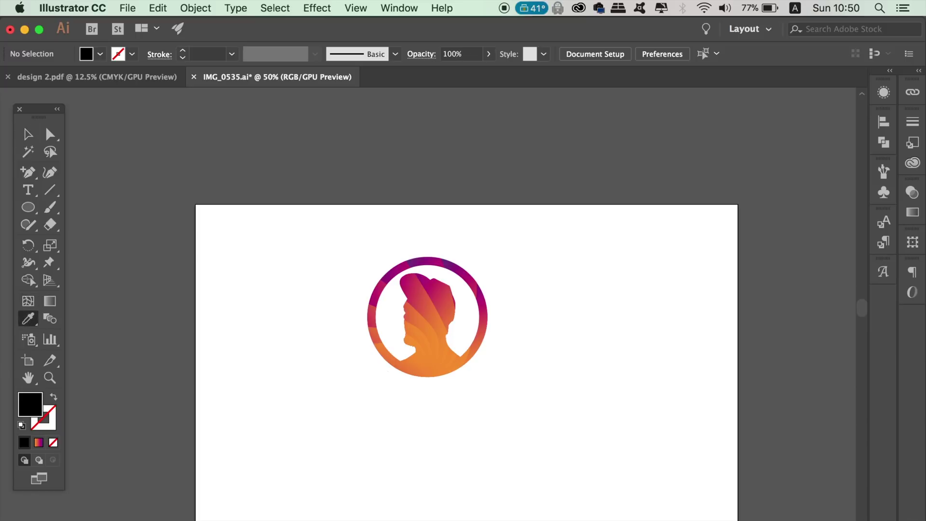
pyautogui.click(263, 252)
pyautogui.click(29, 208)
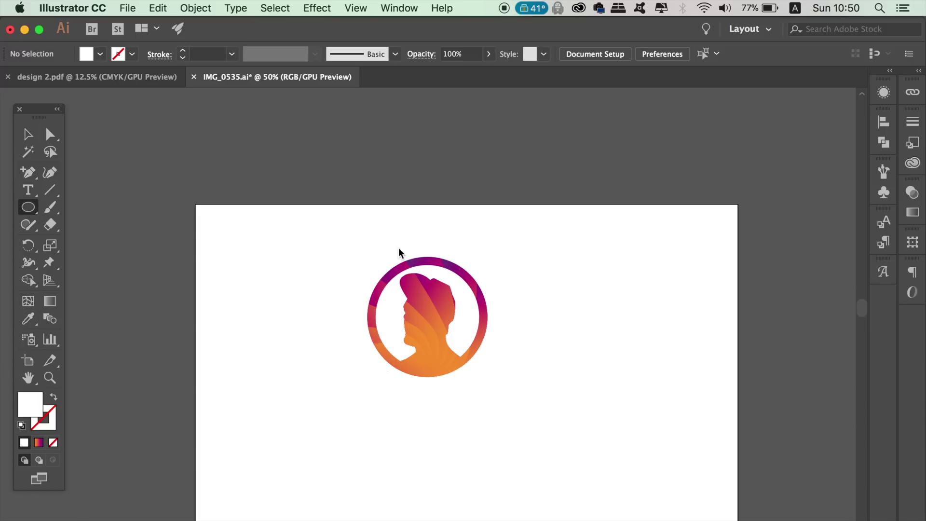
pyautogui.press('super+equal')
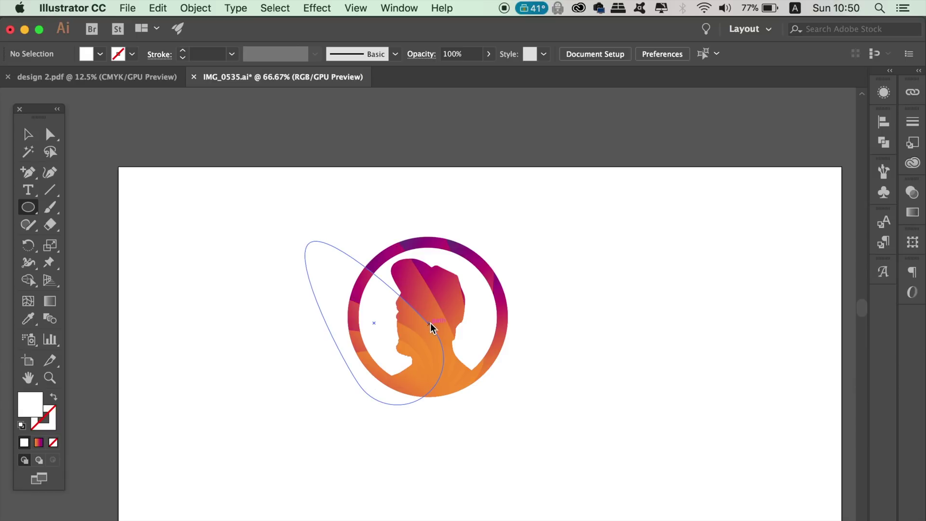
pyautogui.moveTo(430, 320); pyautogui.dragTo(506, 365)
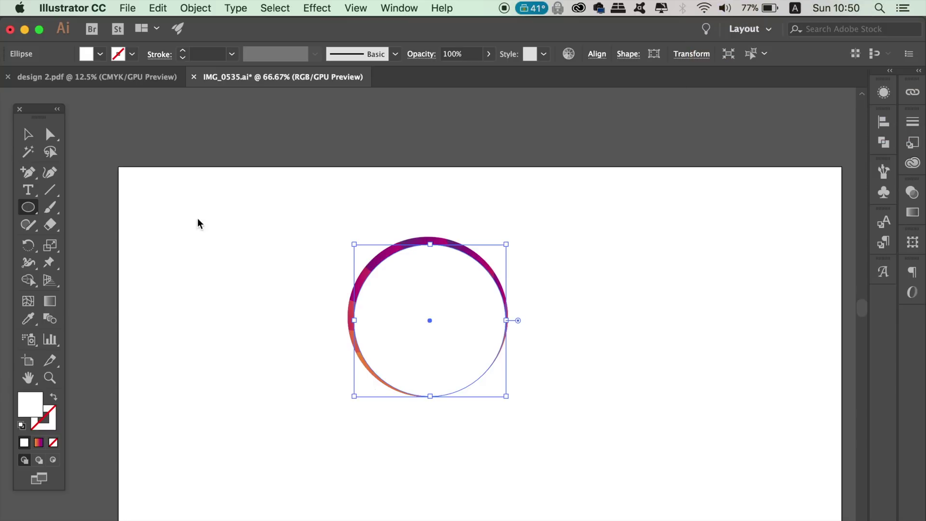
# Step: Send the white circle to the back behind the face artwork, then select both together
pyautogui.click(29, 141)
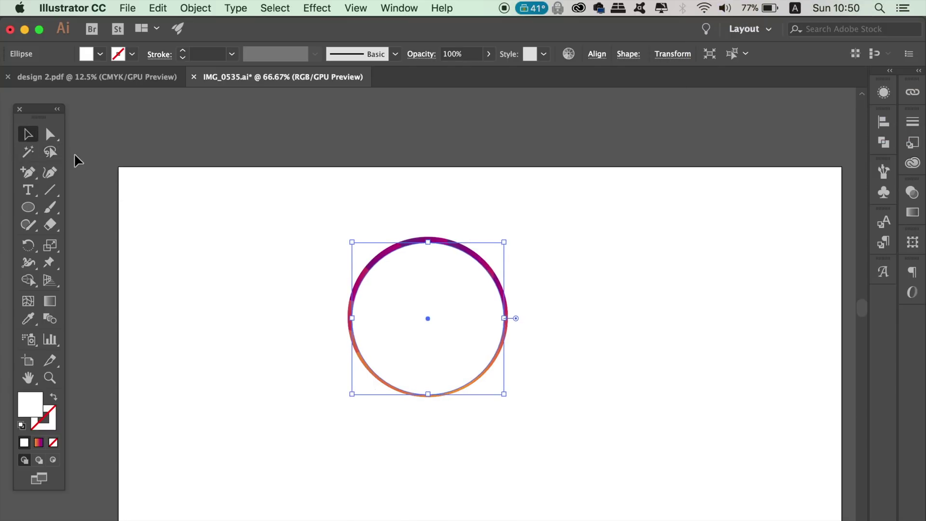
pyautogui.click(235, 8)
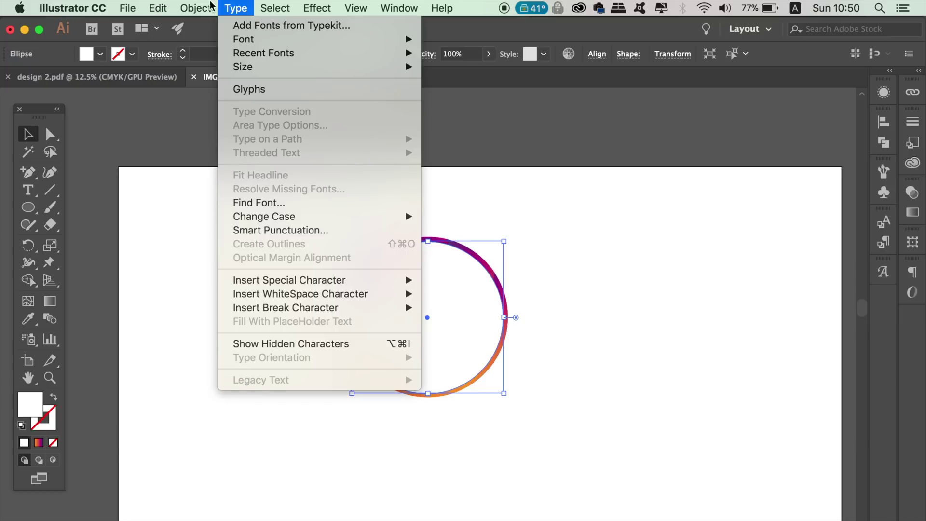
pyautogui.moveTo(203, 9)
pyautogui.moveTo(245, 42)
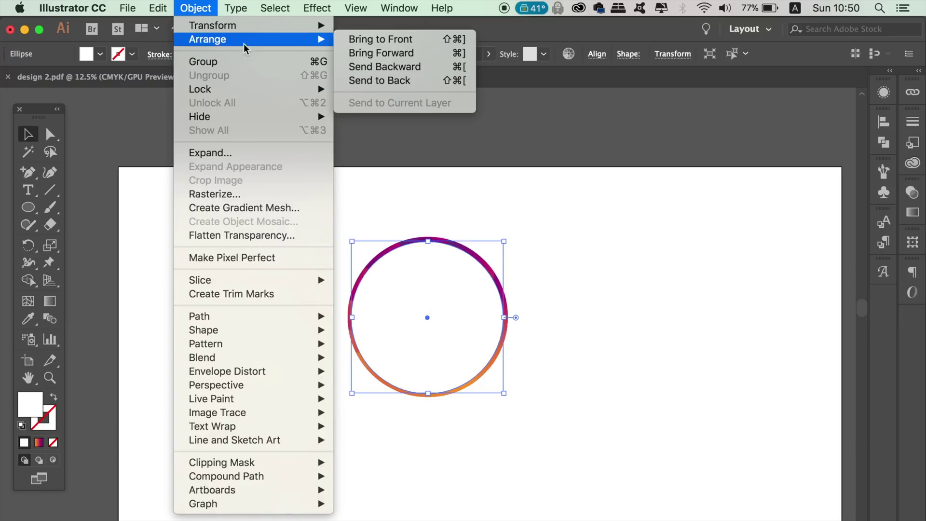
pyautogui.click(372, 81)
pyautogui.click(325, 211)
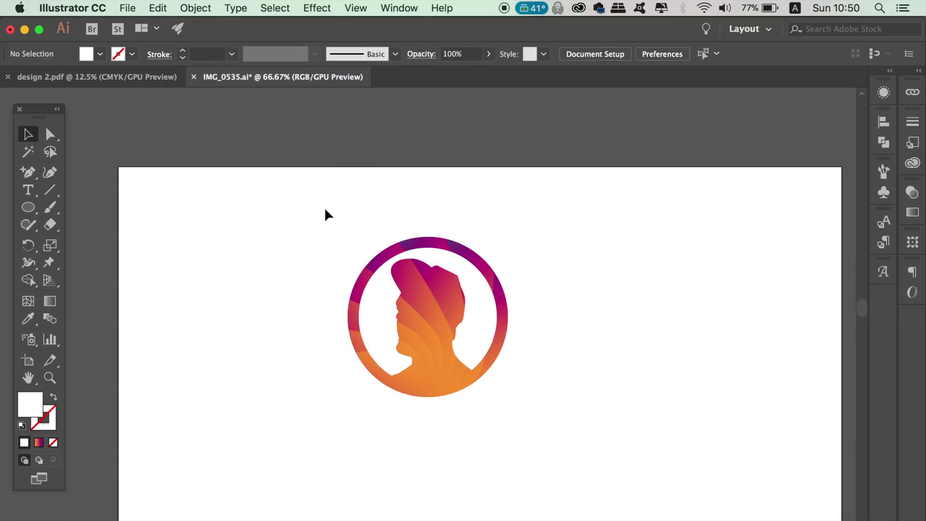
pyautogui.moveTo(302, 195); pyautogui.dragTo(418, 202)
# Step: Change the background circle's fill from white to black (000000) in the Color Picker
pyautogui.click(471, 328)
pyautogui.moveTo(472, 328); pyautogui.dragTo(503, 337)
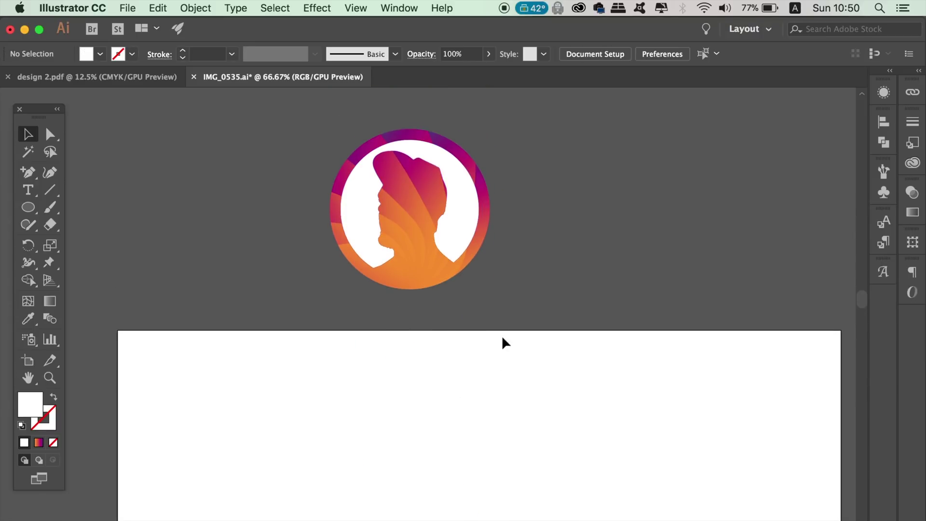
pyautogui.click(479, 235)
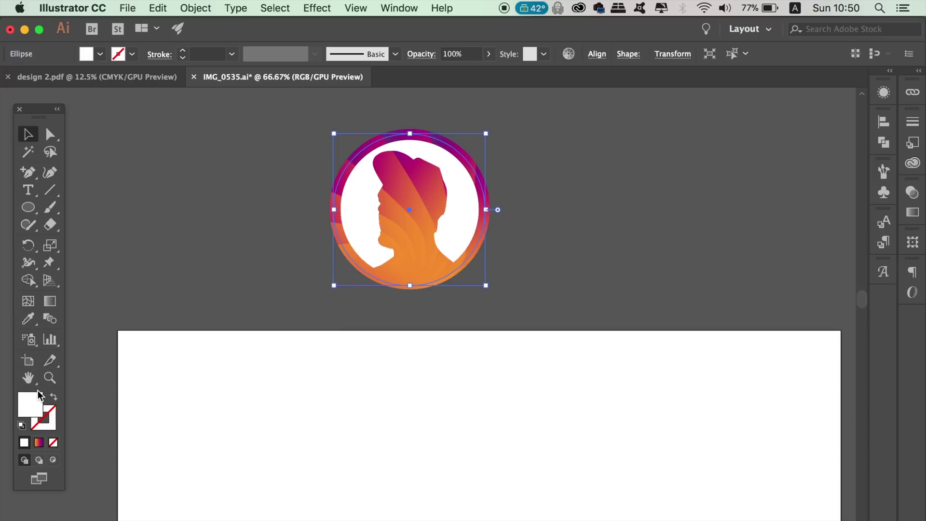
pyautogui.doubleClick(36, 406)
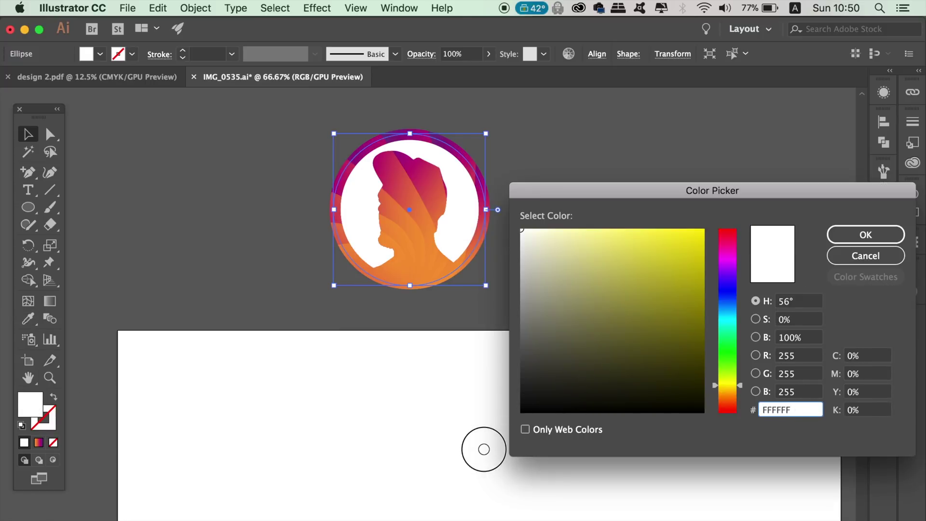
pyautogui.moveTo(536, 402); pyautogui.dragTo(516, 424)
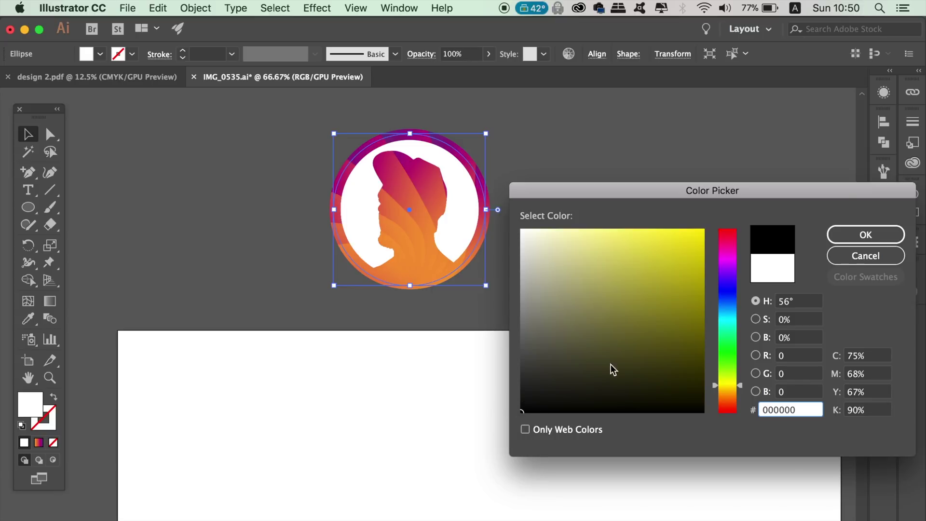
pyautogui.click(855, 236)
pyautogui.click(718, 208)
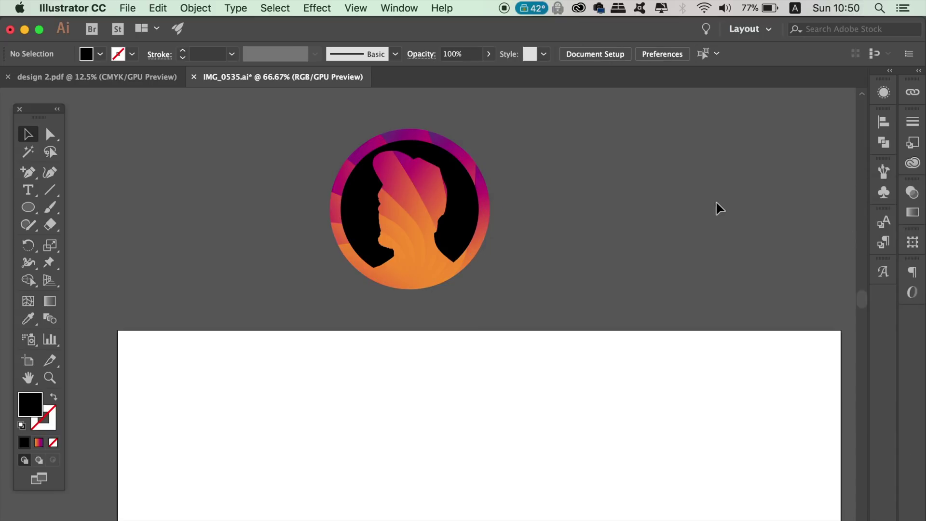